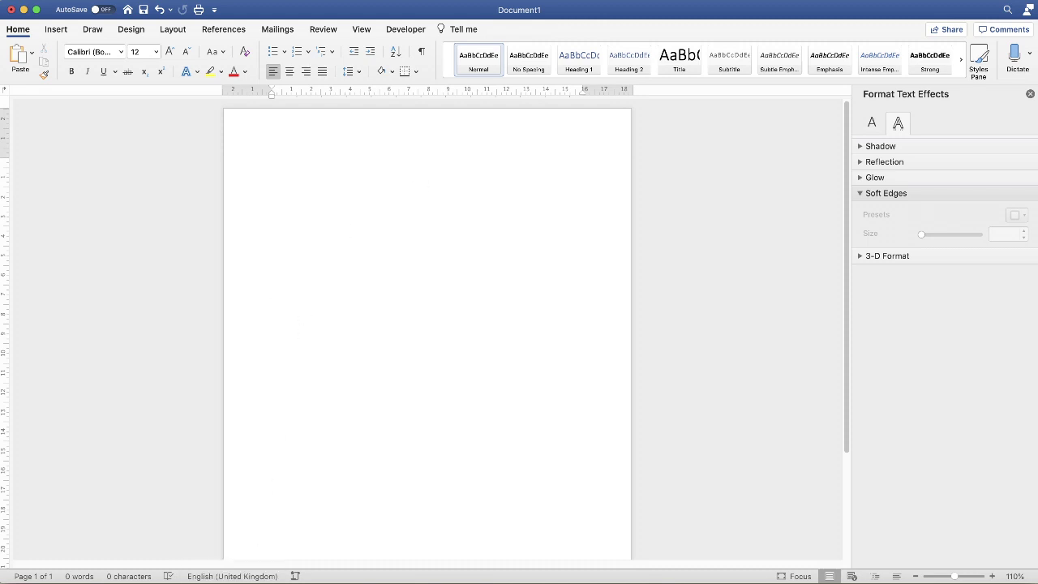
Step: Switch to the Pixabay site in the browser and search its vector graphics for "social media icons"
key(super+Tab)
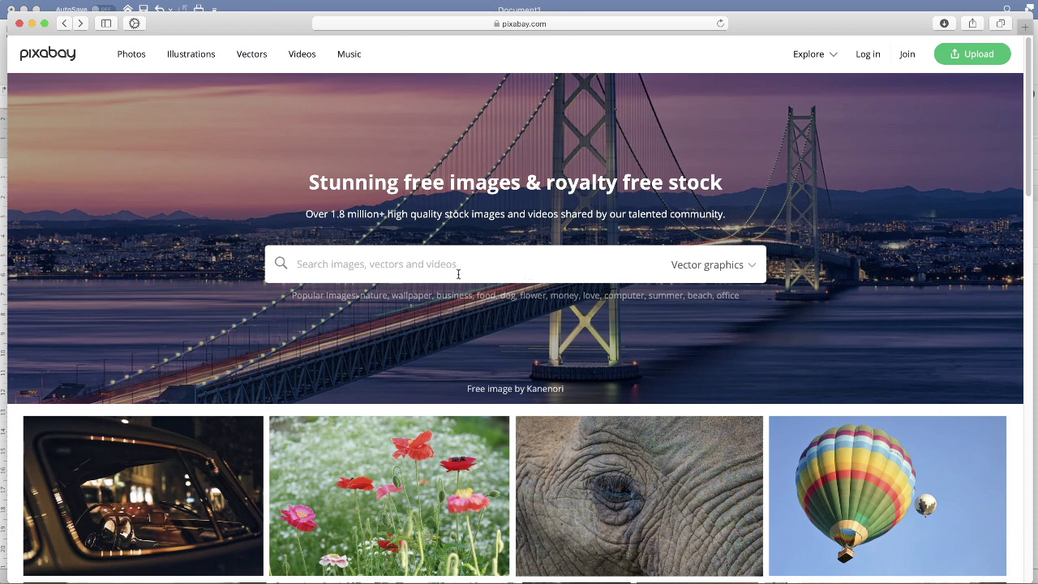
text(so)
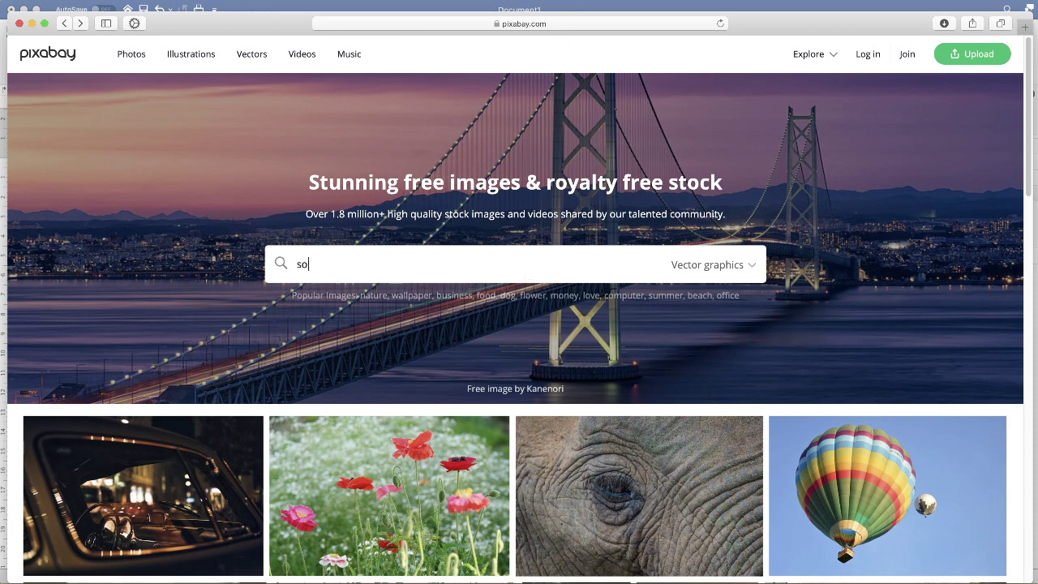
text(cial media i)
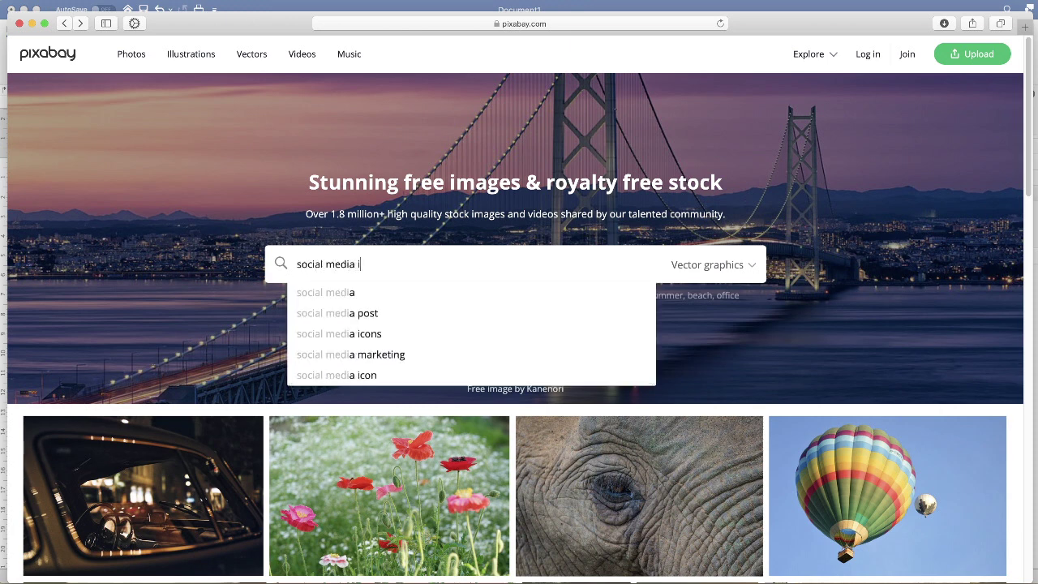
text(cons)
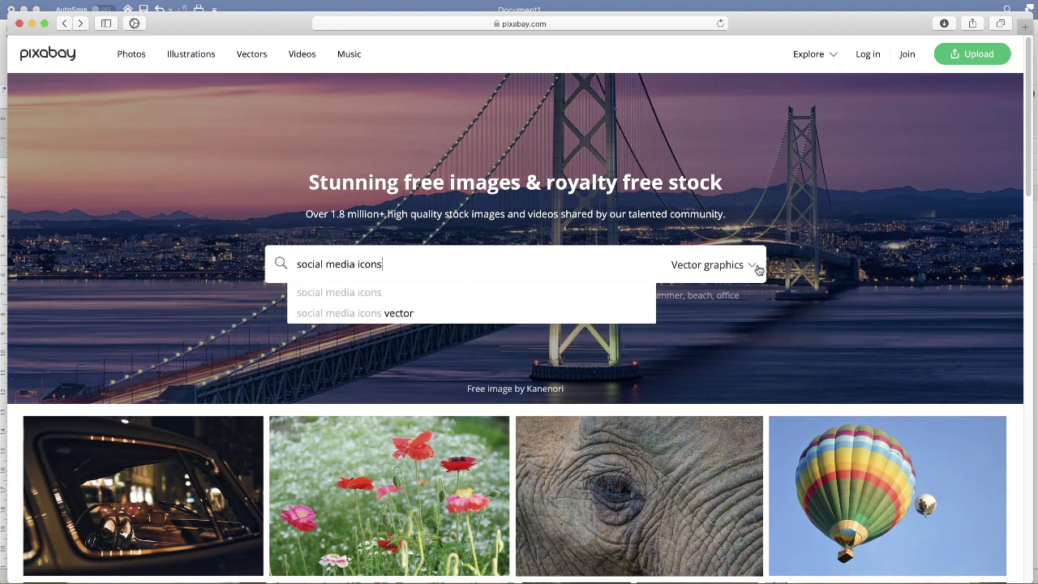
click(751, 270)
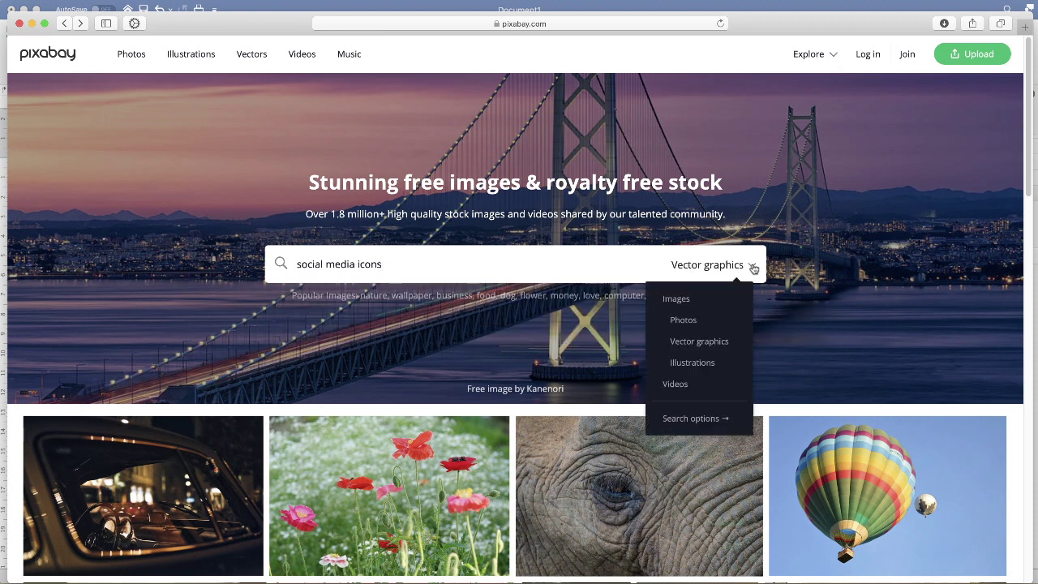
click(693, 344)
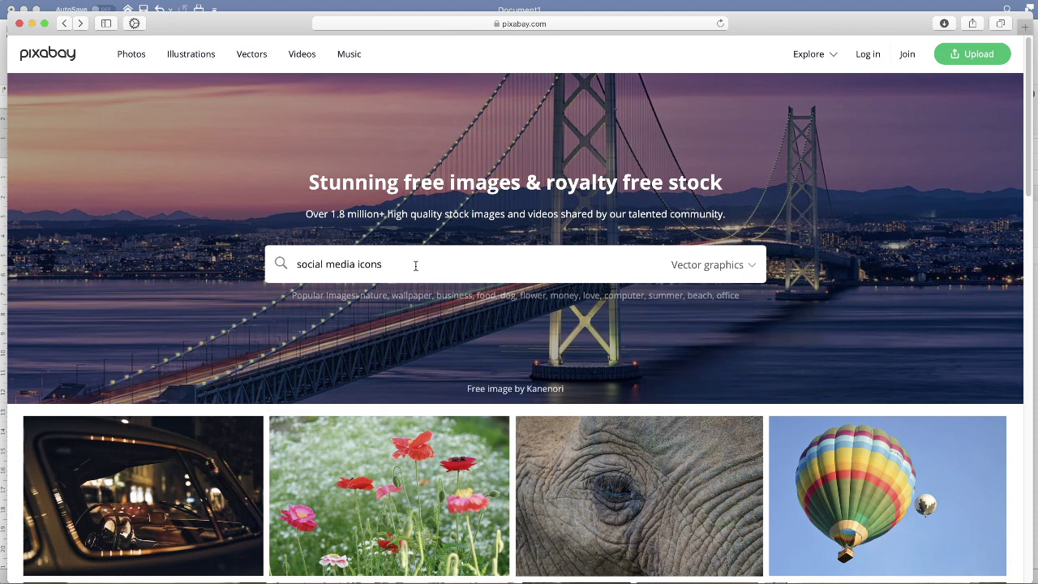
key(Return)
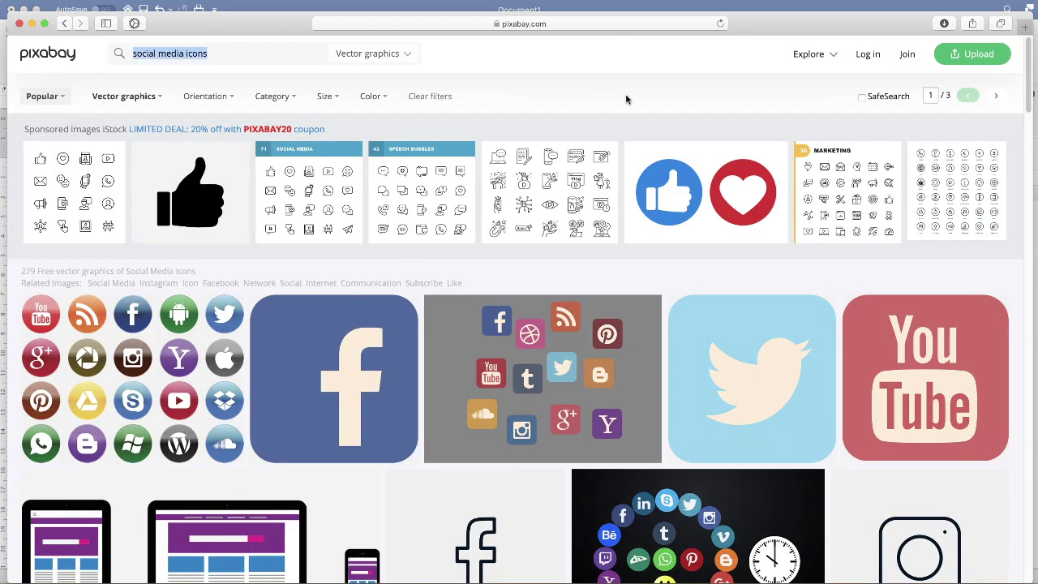
Step: Go to the second page of results and open the sheet of coloured social media icons containing Instagram, Facebook and Twitter logos
drag(1030, 107, 993, 572)
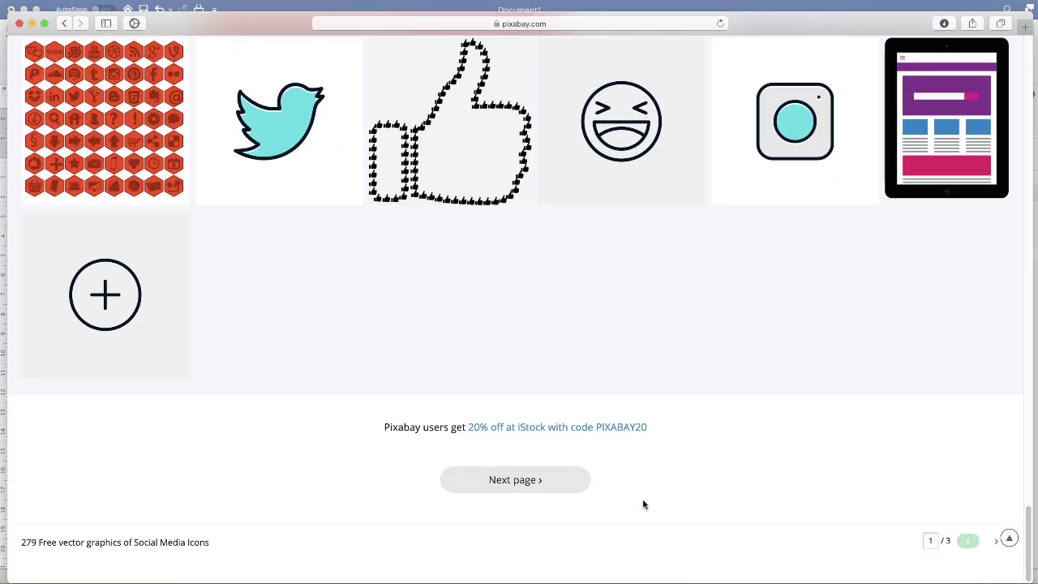
click(572, 480)
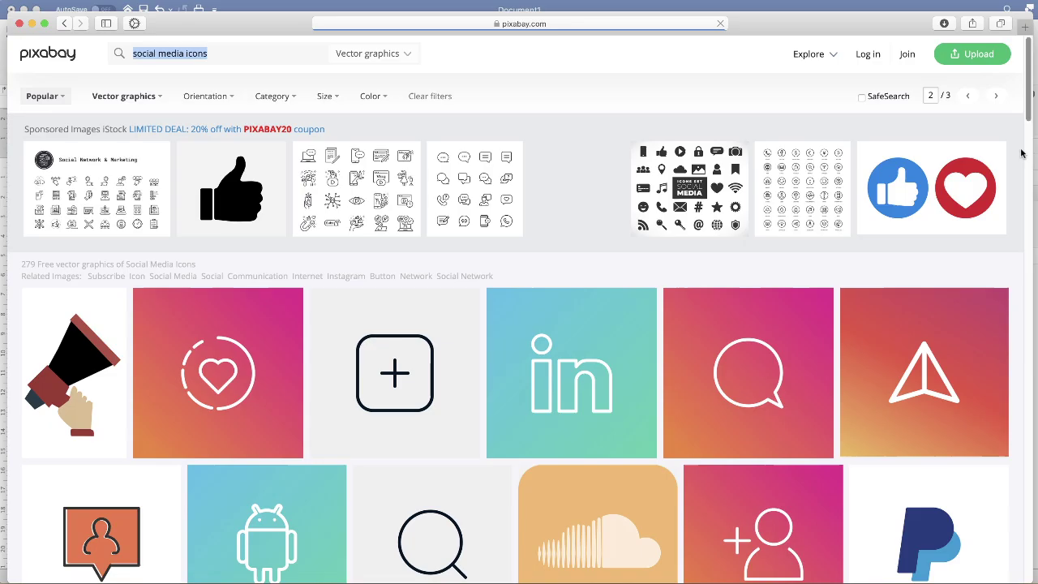
scroll(697, 227, down, 10)
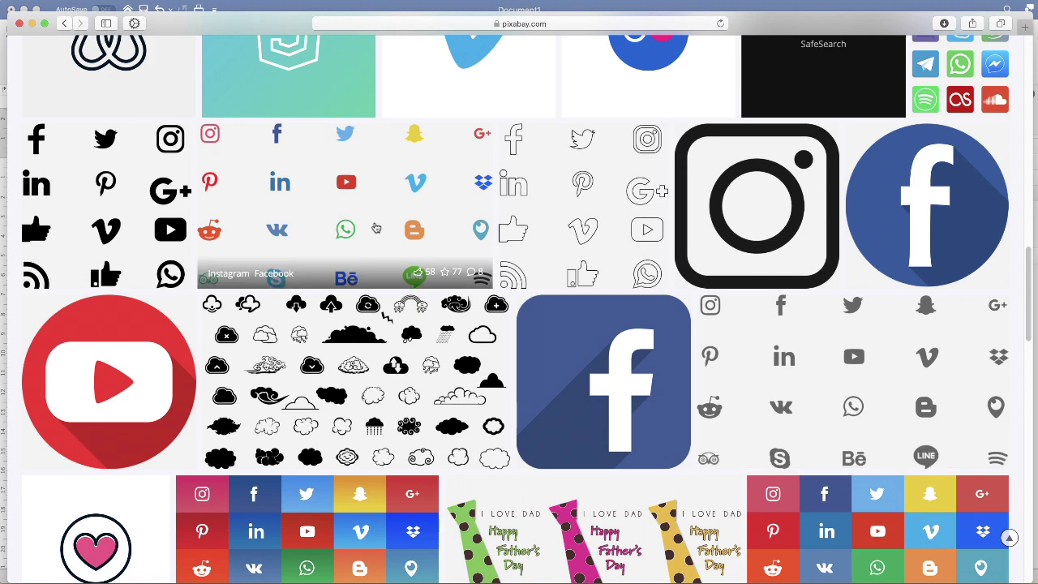
click(371, 213)
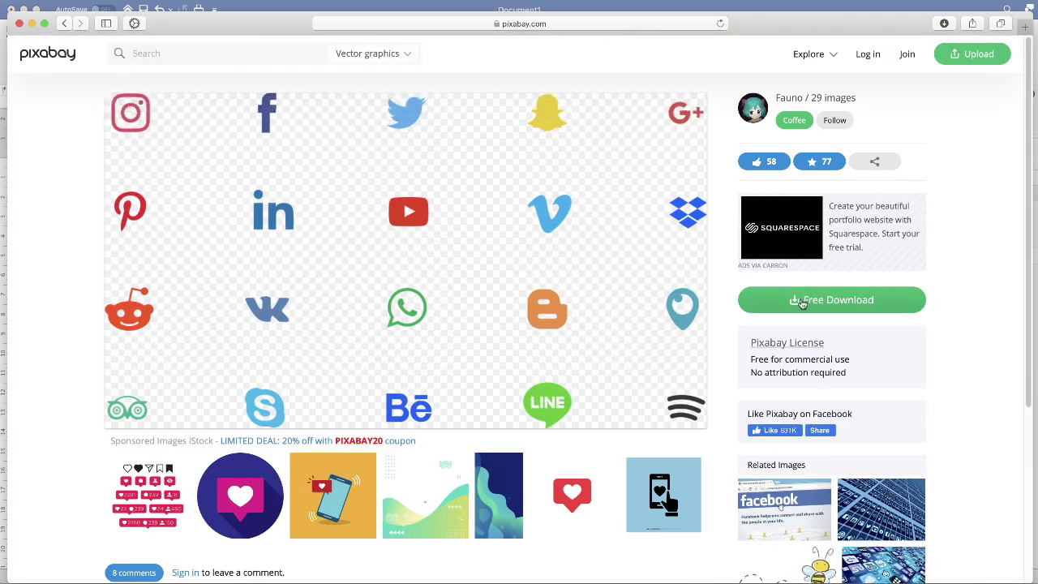
Step: Download the icon sheet as a 1280×714 PNG and close the browser window to return to the Word document
click(796, 302)
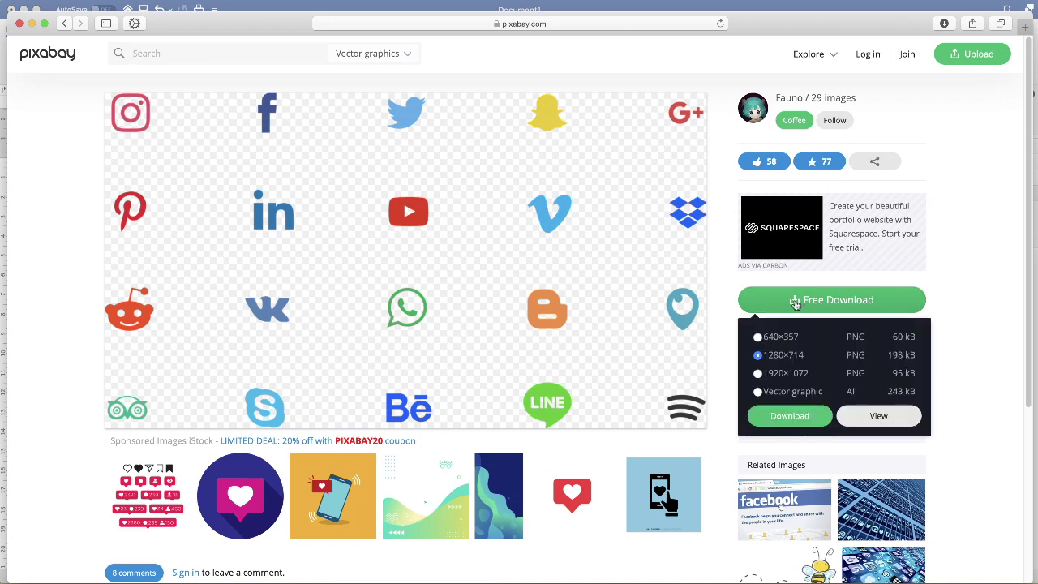
click(785, 418)
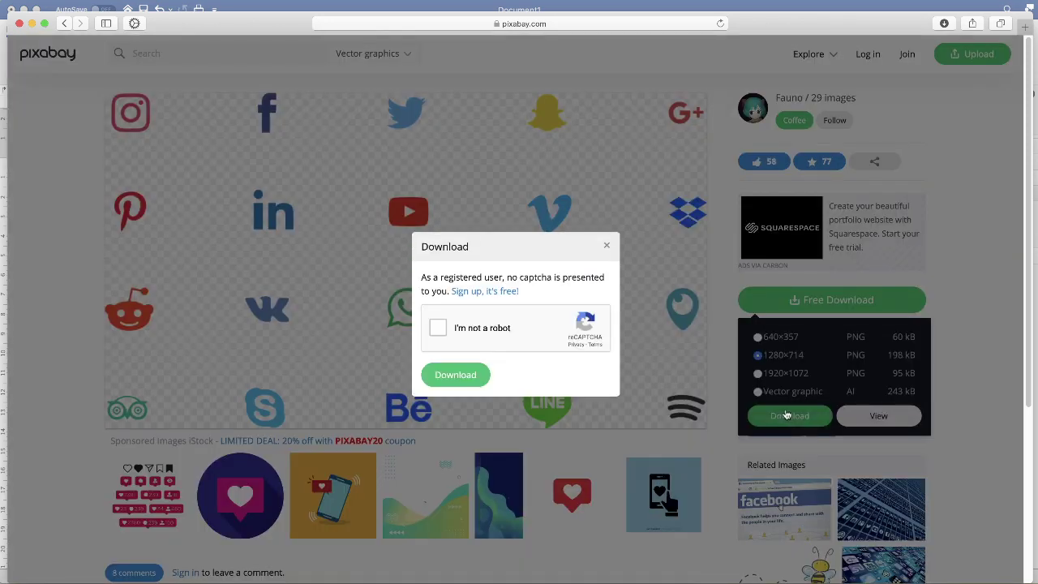
click(458, 375)
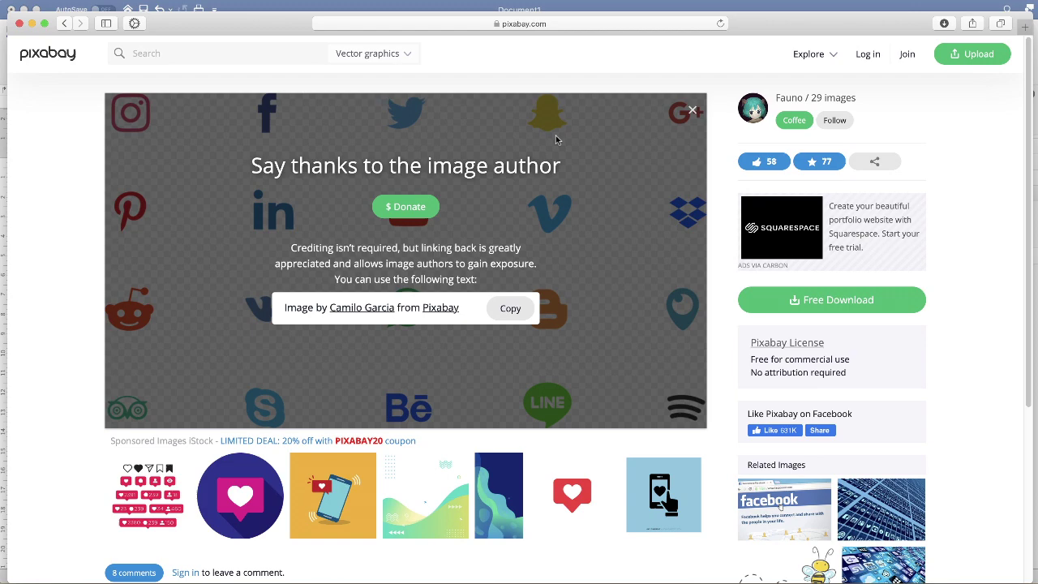
click(19, 25)
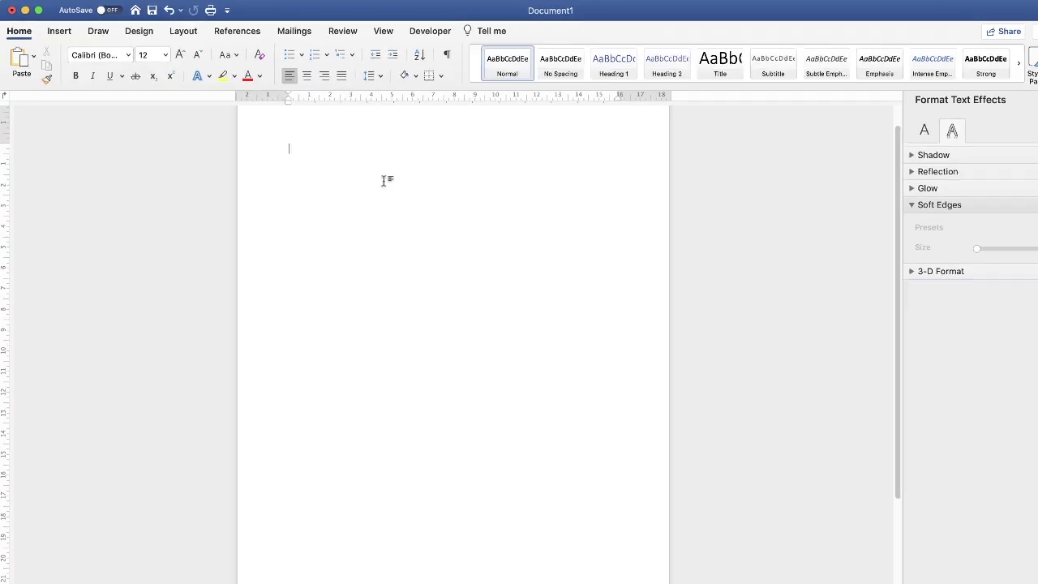
Step: Insert the picture file instagram-3288419_1280.png from the You Tube Demo folder into the blank document
click(84, 49)
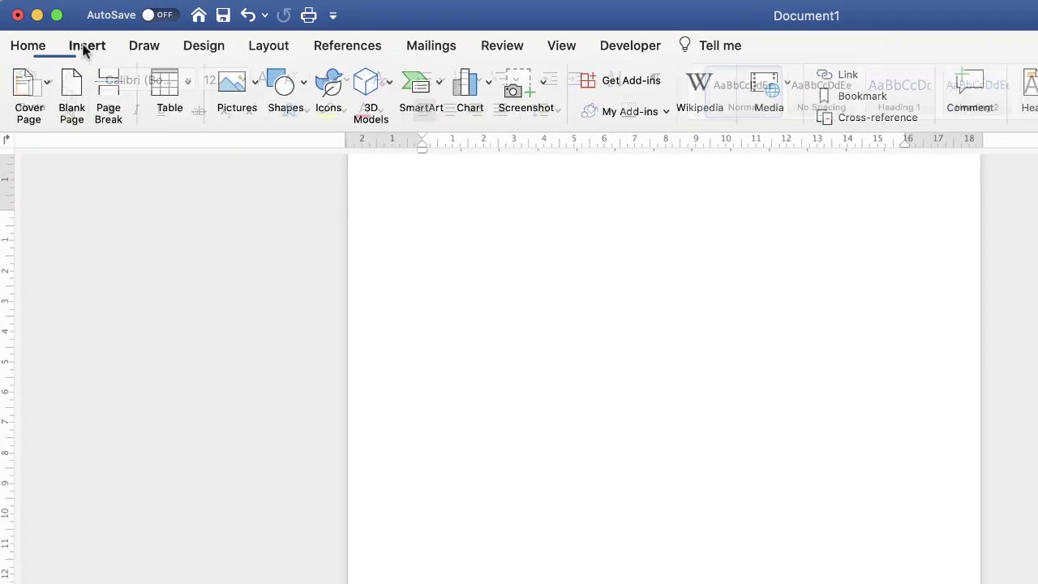
click(257, 84)
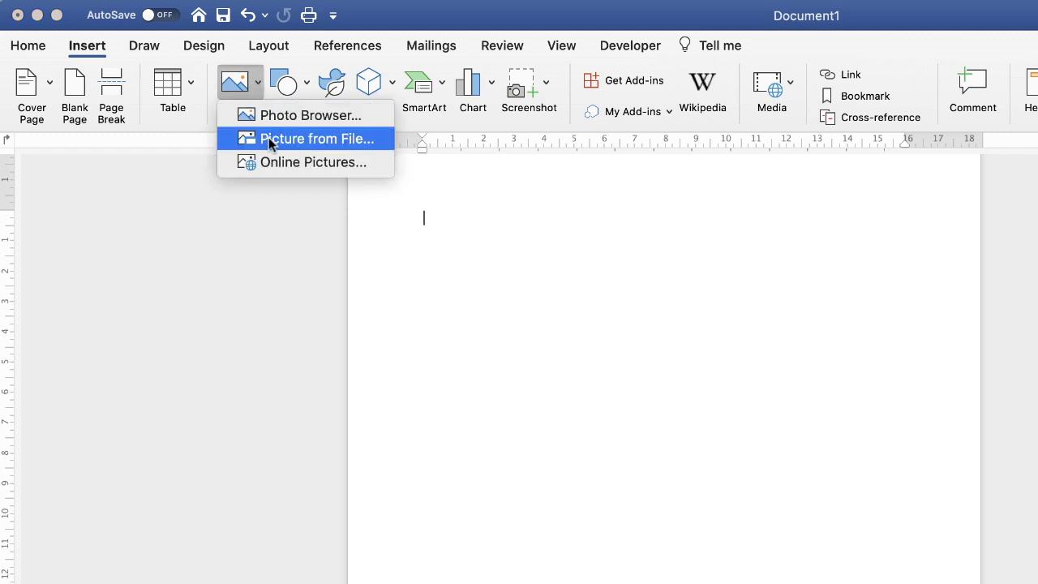
click(289, 139)
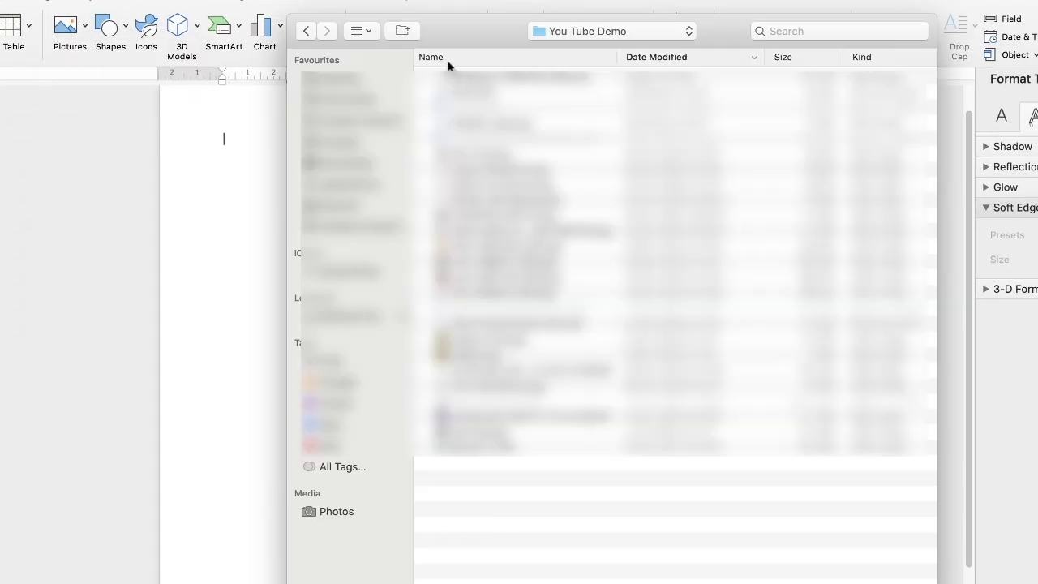
drag(449, 27, 329, 14)
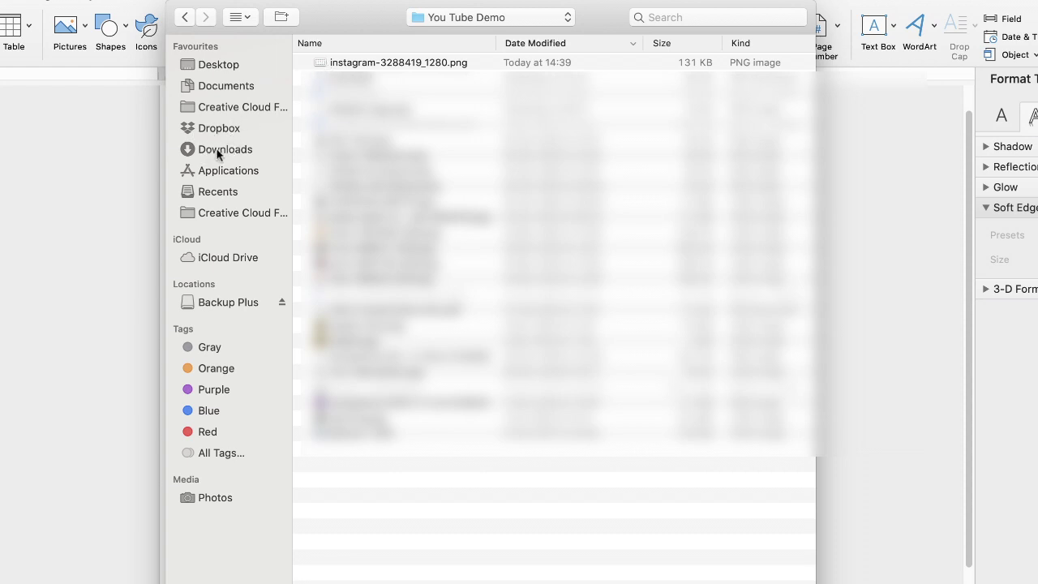
click(453, 63)
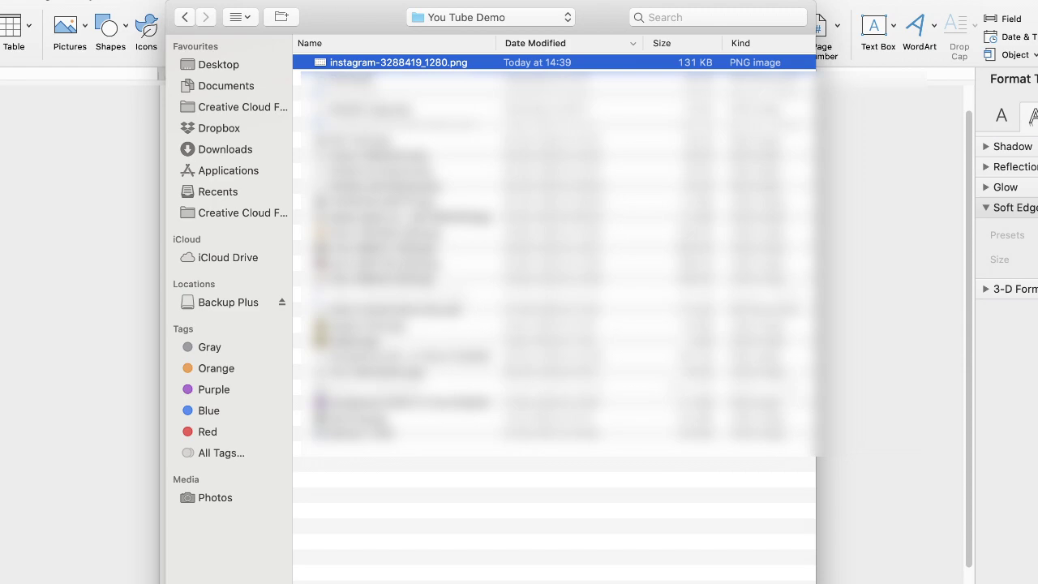
key(Return)
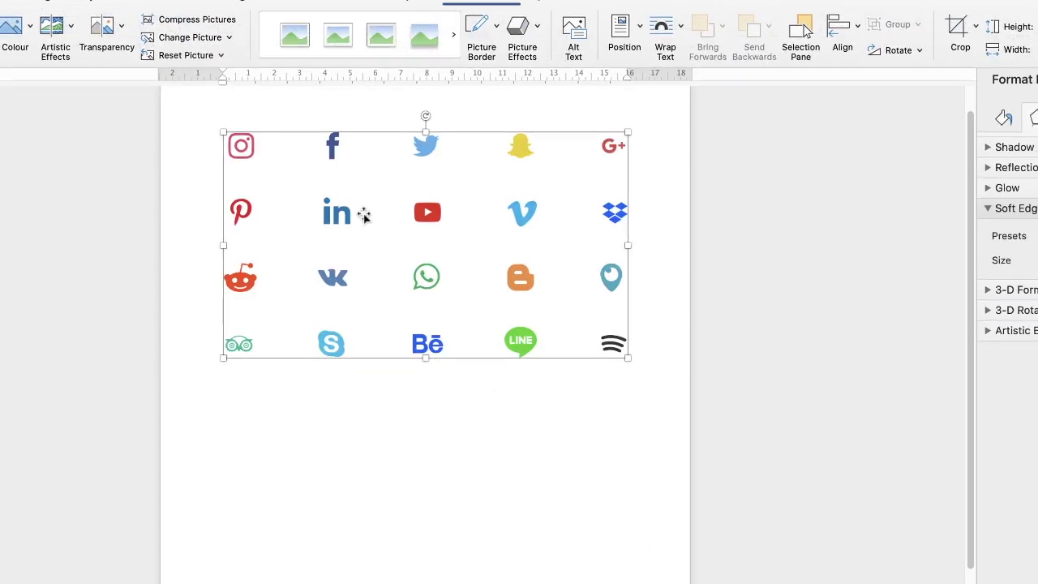
Step: Try to move the in-line icon sheet freely around the page, and deselect it
drag(428, 211, 467, 244)
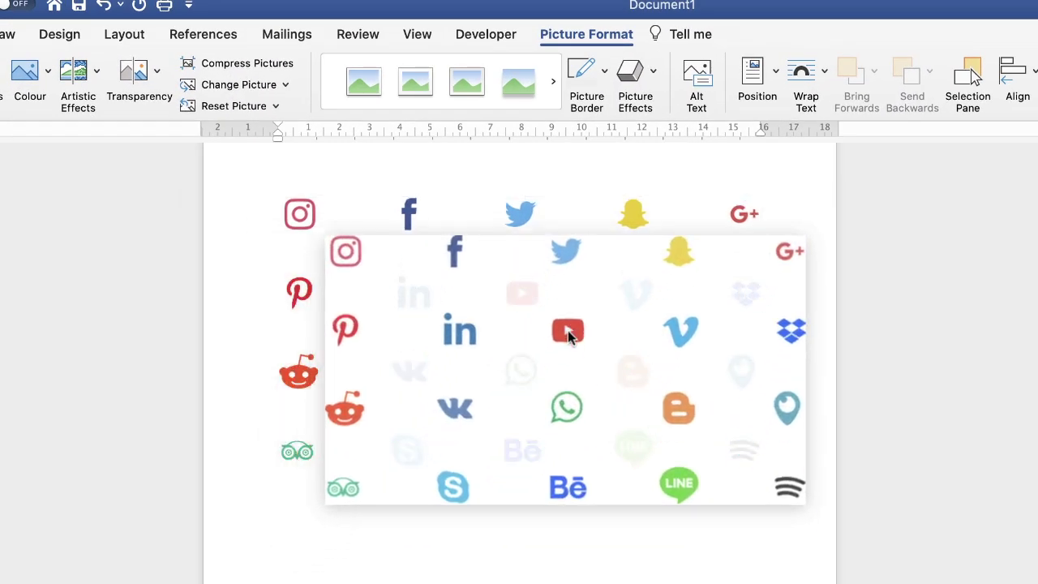
drag(567, 329, 531, 297)
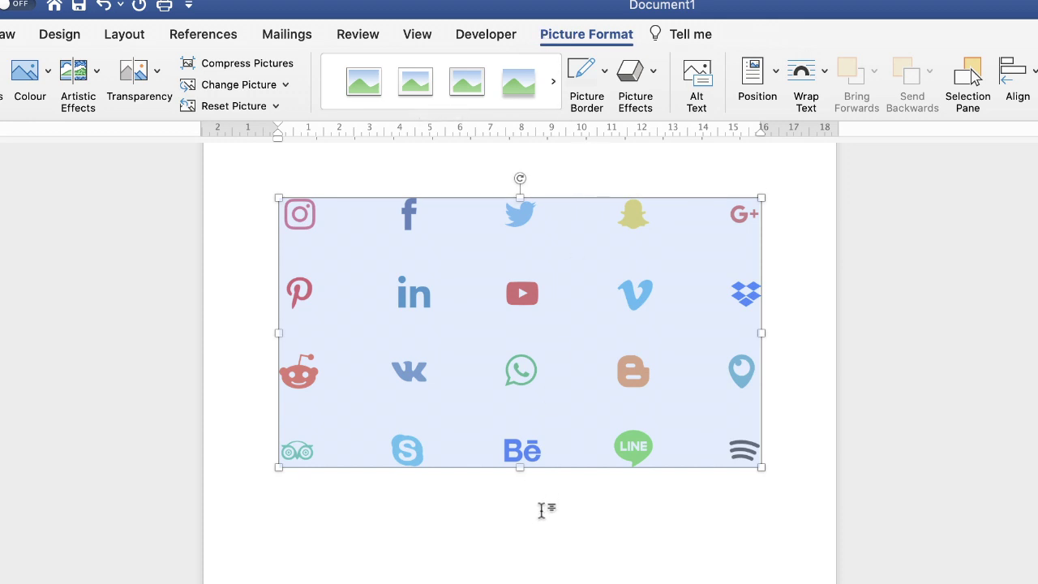
click(533, 575)
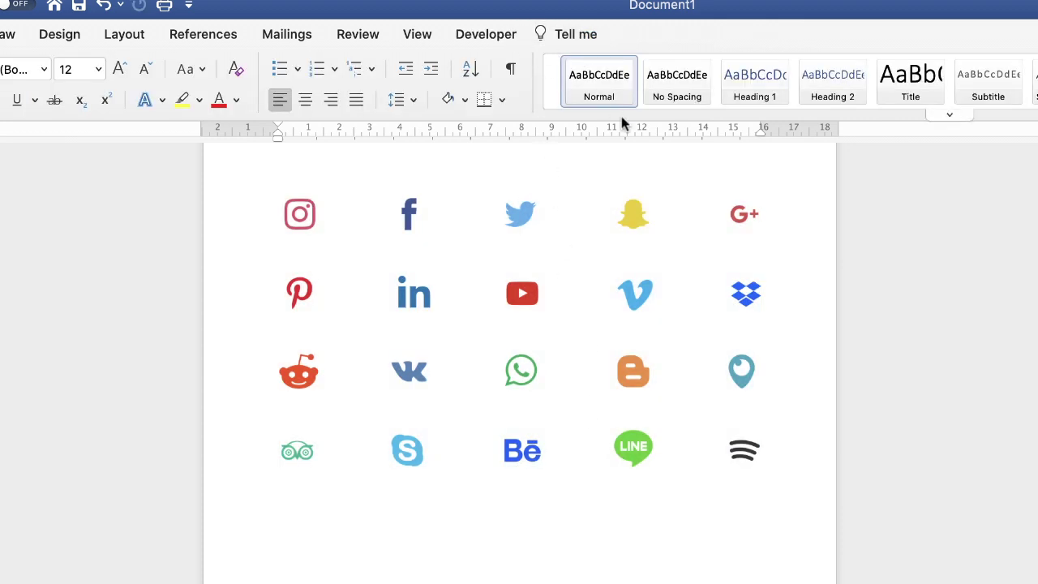
Step: Set the icon sheet's text wrapping to In Front of Text and move the picture slightly up the page
click(634, 297)
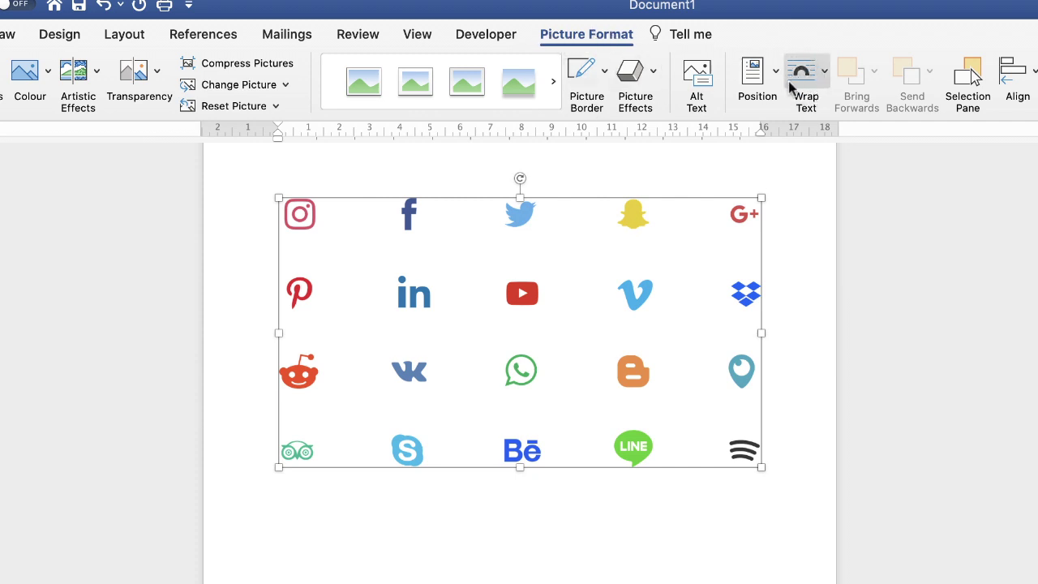
click(824, 75)
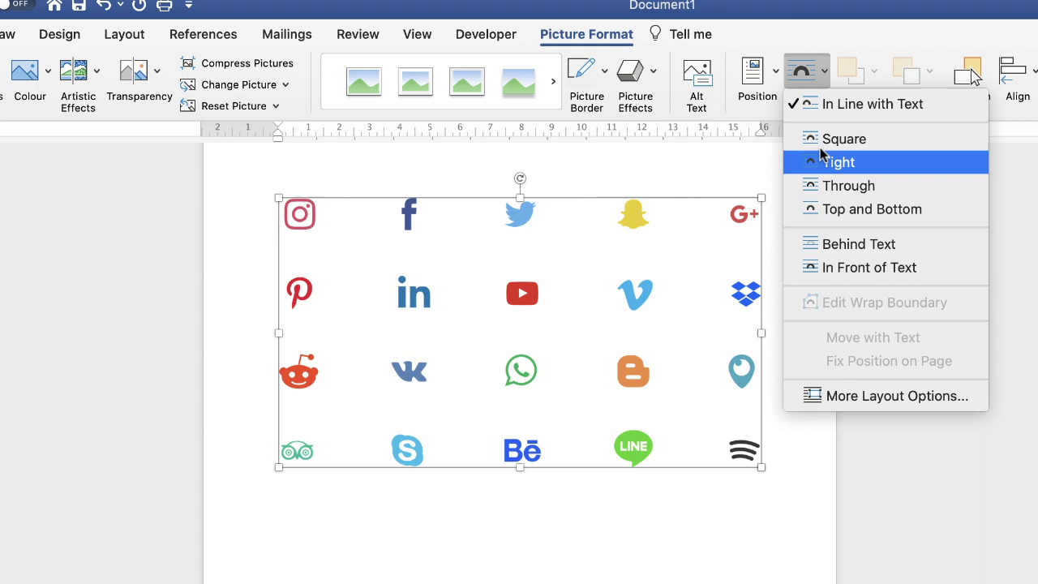
click(910, 268)
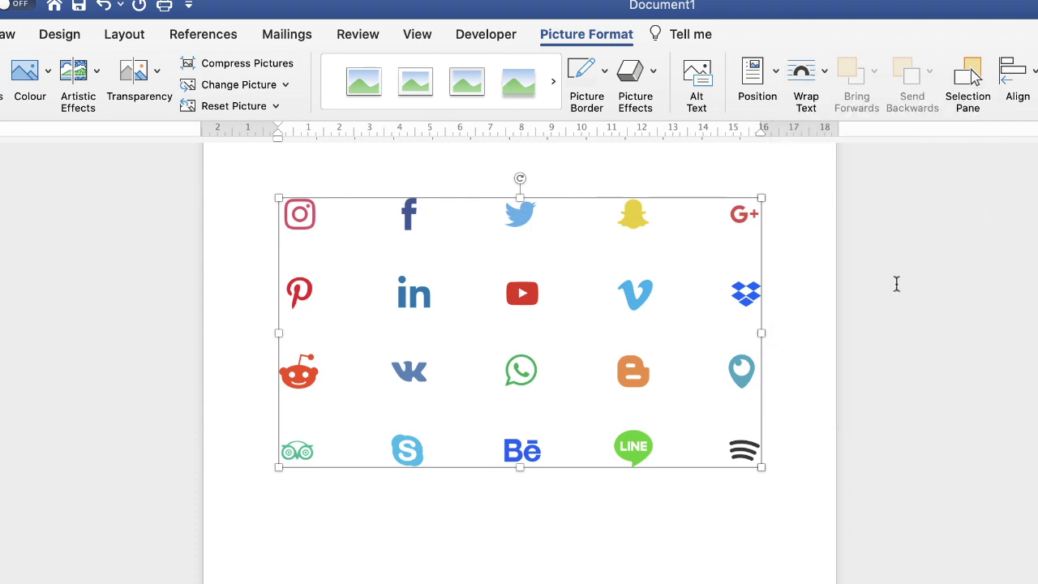
mouse_move(530, 297)
mouse_down()
mouse_move(521, 541)
mouse_move(521, 324)
mouse_move(513, 331)
mouse_move(531, 290)
mouse_up()
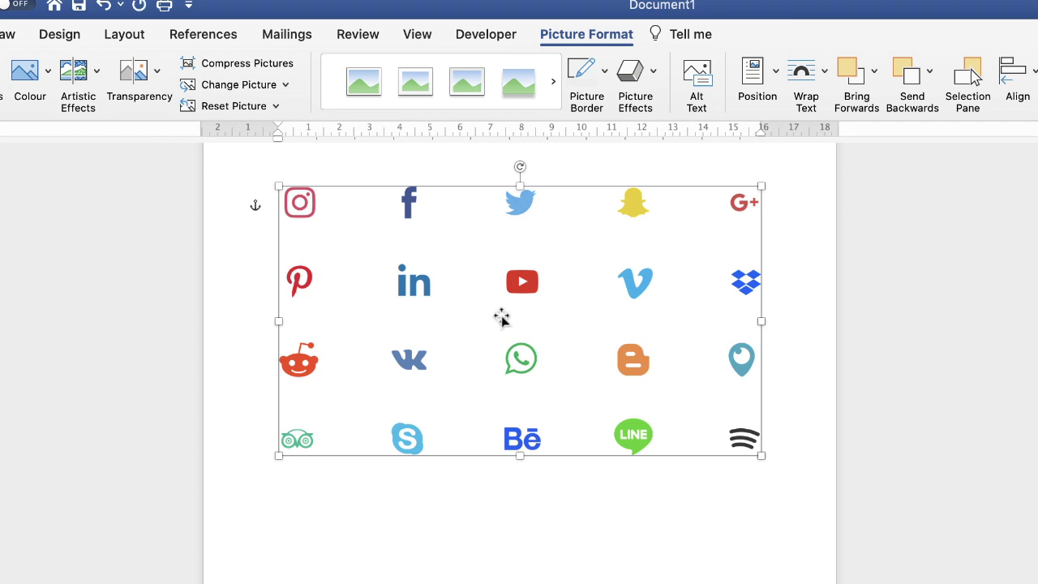
Step: Duplicate the icon sheet and place the copy directly below the original
key(super+v)
drag(535, 366, 526, 577)
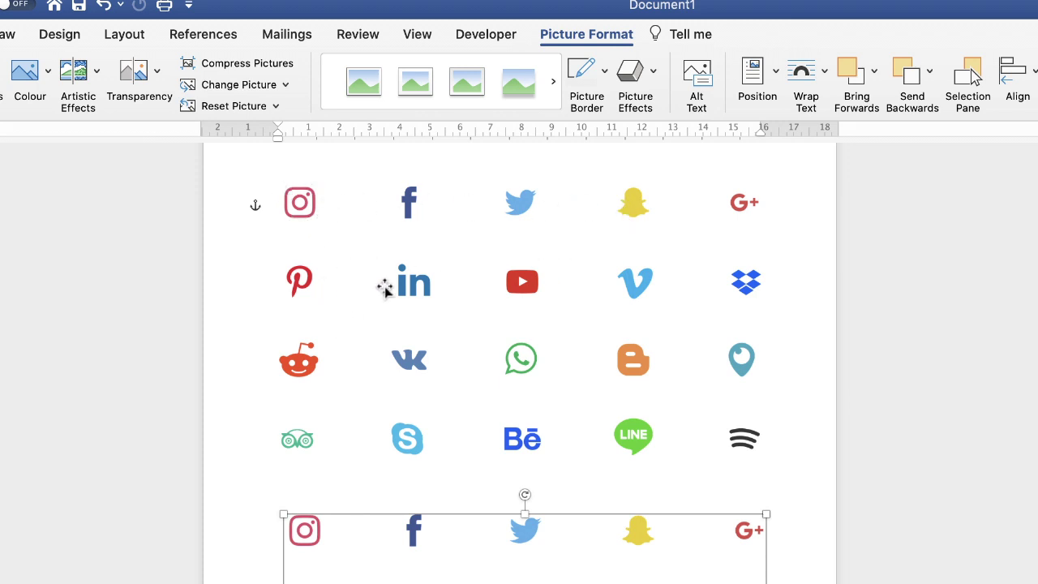
Step: Crop the upper icon sheet down to only the Instagram icon and deselect it
click(414, 281)
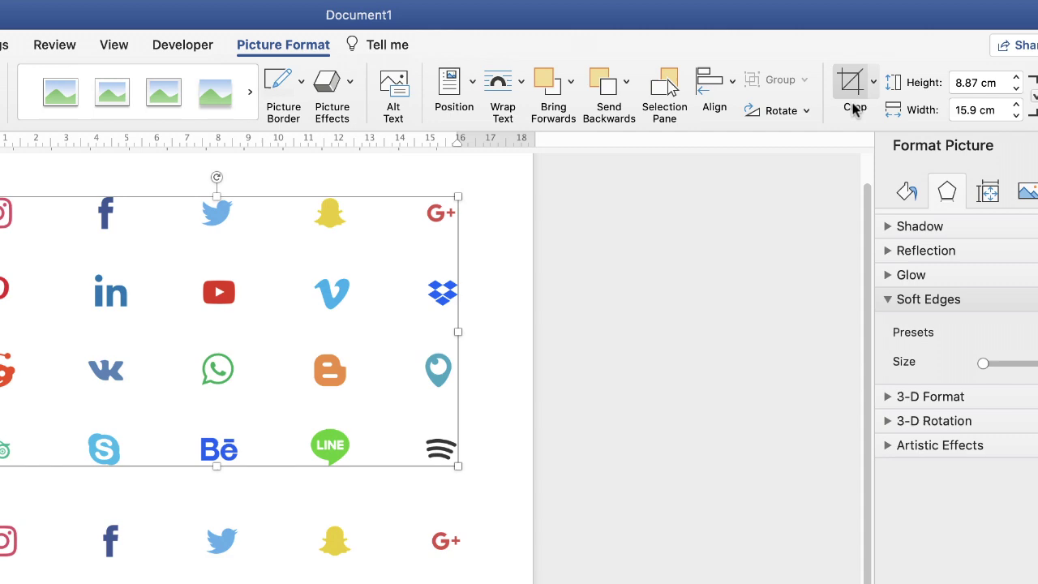
click(851, 83)
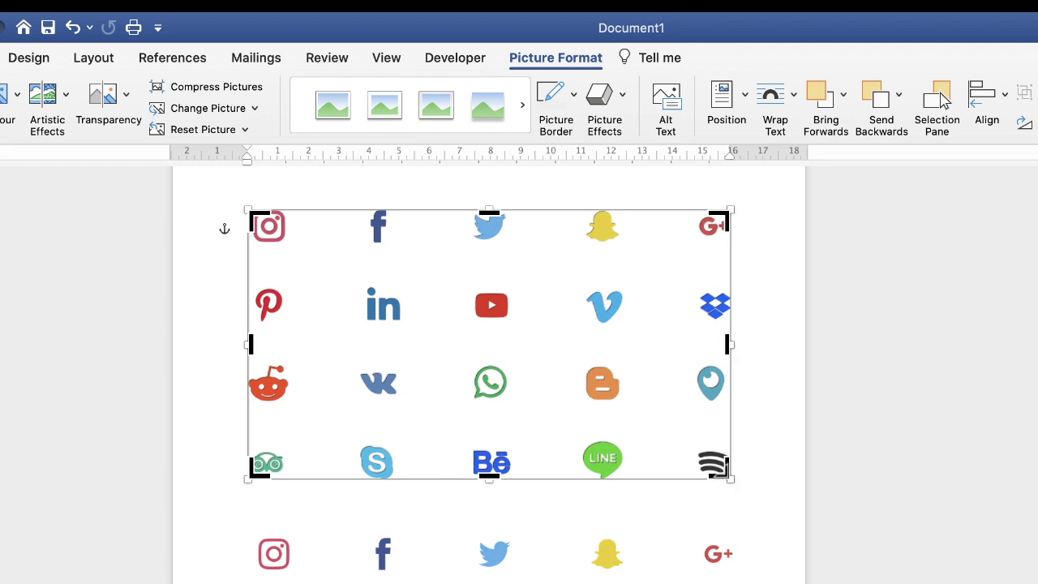
drag(727, 477, 289, 242)
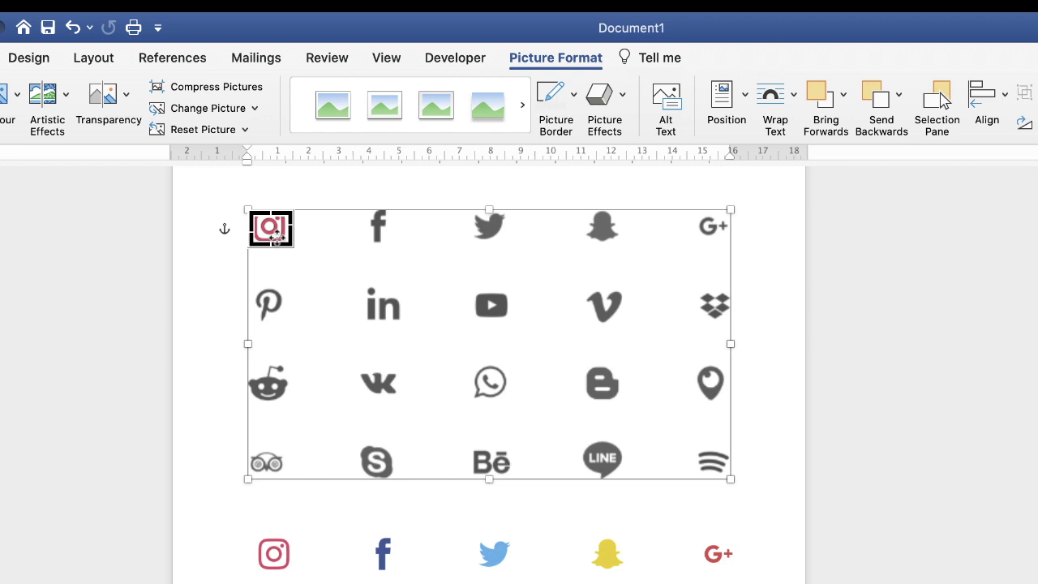
key(Escape)
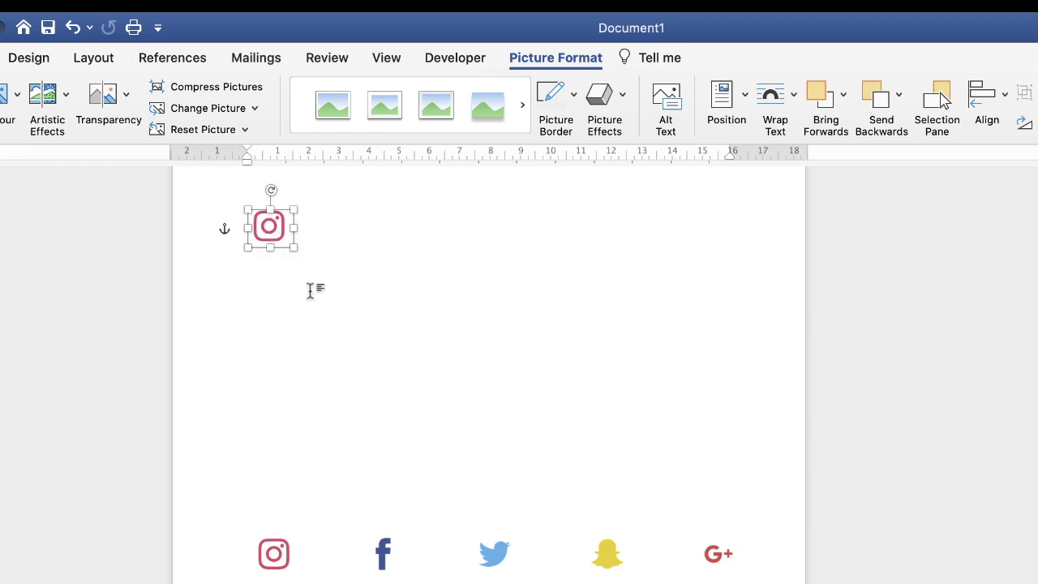
click(309, 290)
click(270, 229)
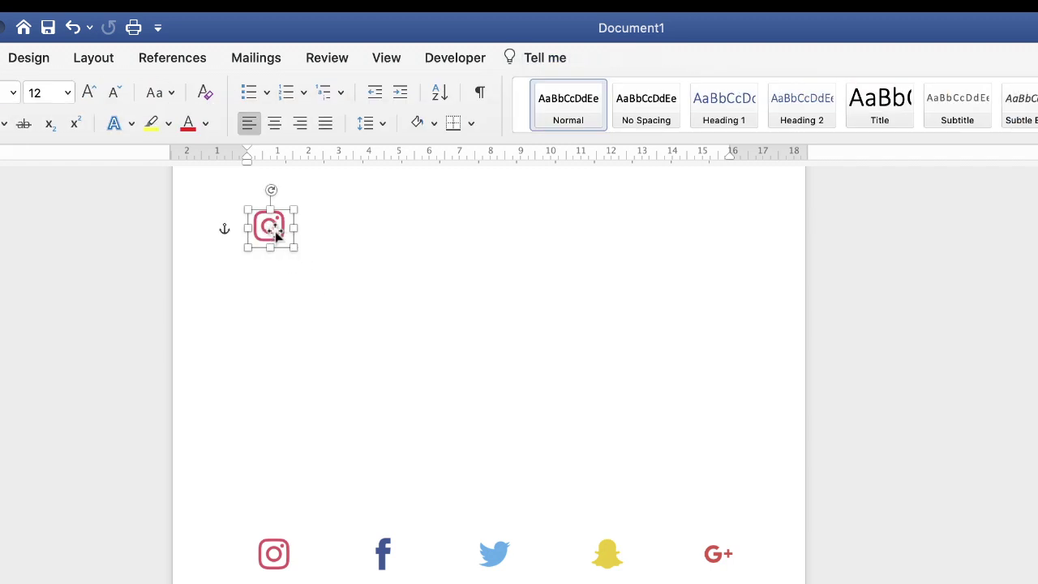
click(313, 250)
Step: Move the icon sheet up beneath the cropped Instagram icon, duplicate it and place the copy directly below
click(497, 559)
drag(496, 559, 498, 354)
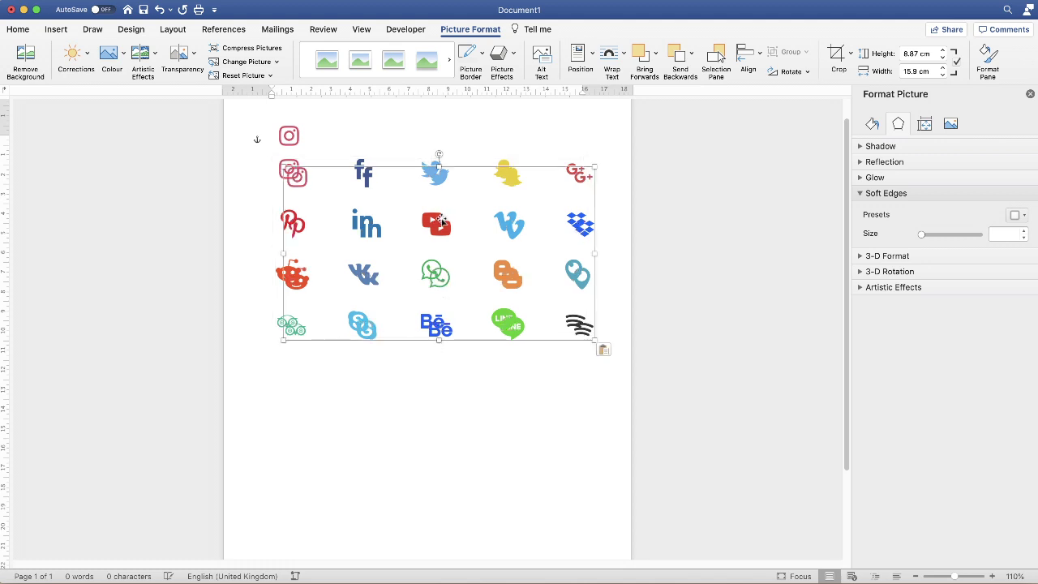
drag(435, 220, 430, 414)
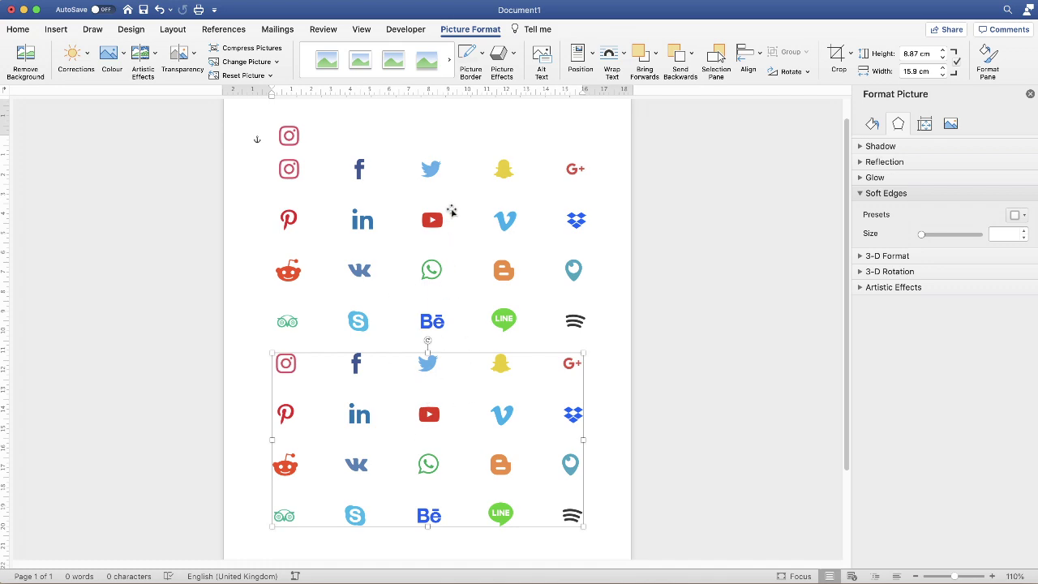
Step: Crop the upper icon sheet down to only the Facebook icon
click(451, 211)
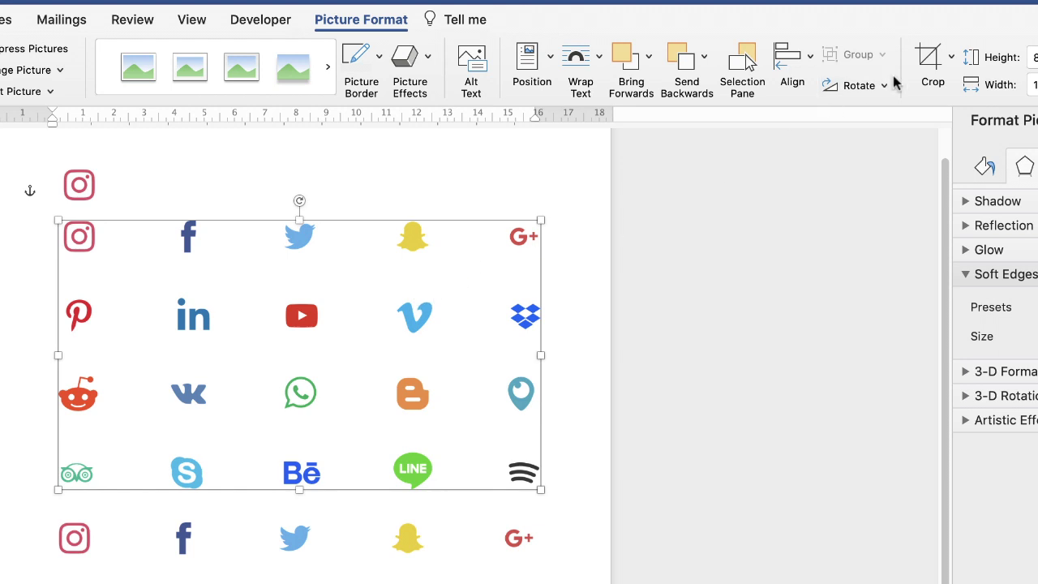
click(928, 57)
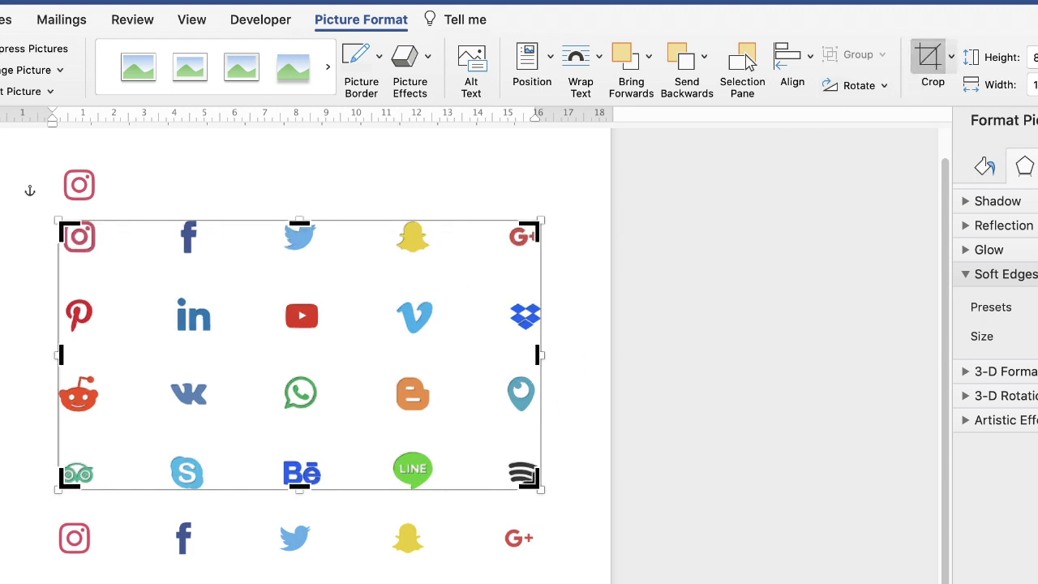
drag(537, 483, 213, 259)
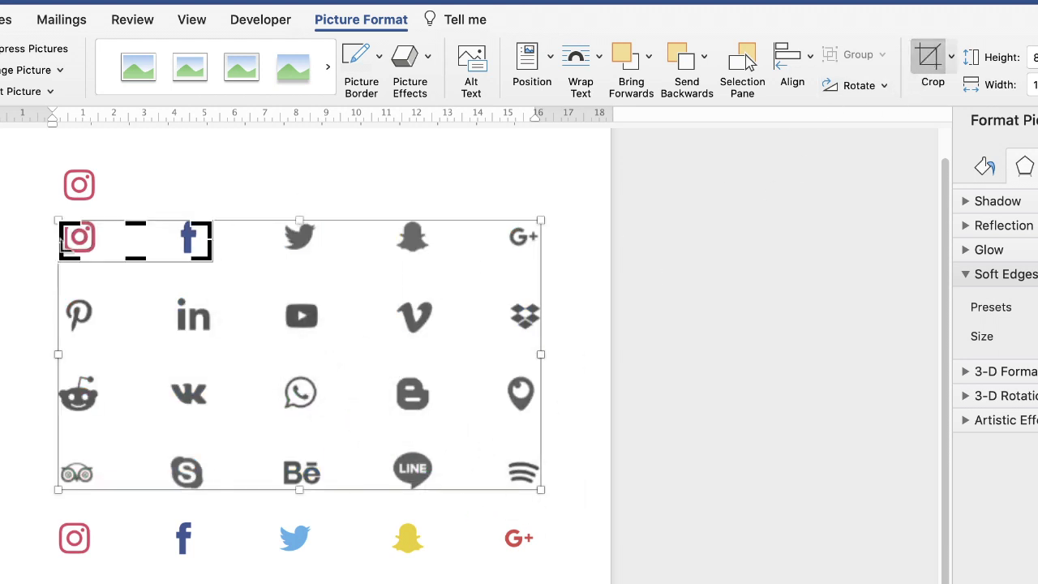
drag(61, 241, 167, 255)
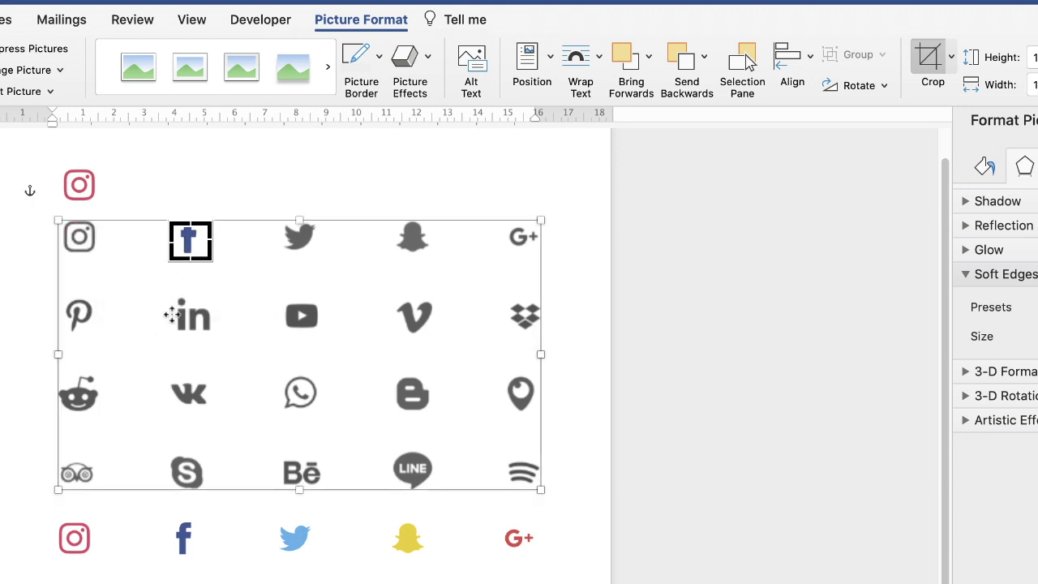
click(97, 236)
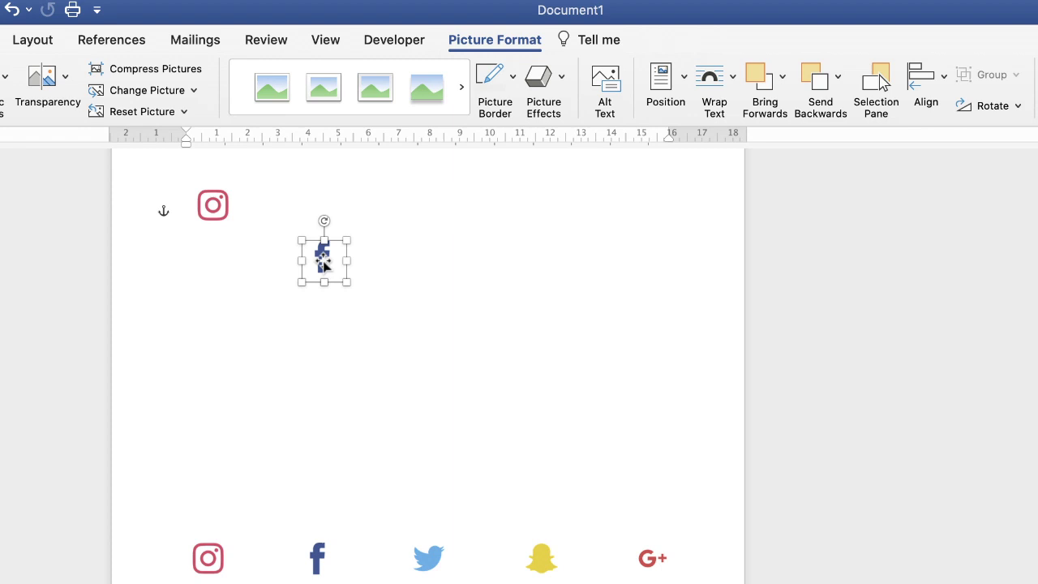
Step: Place the Facebook icon beside the Instagram icon and move the remaining icon sheet up the page
drag(324, 262, 276, 204)
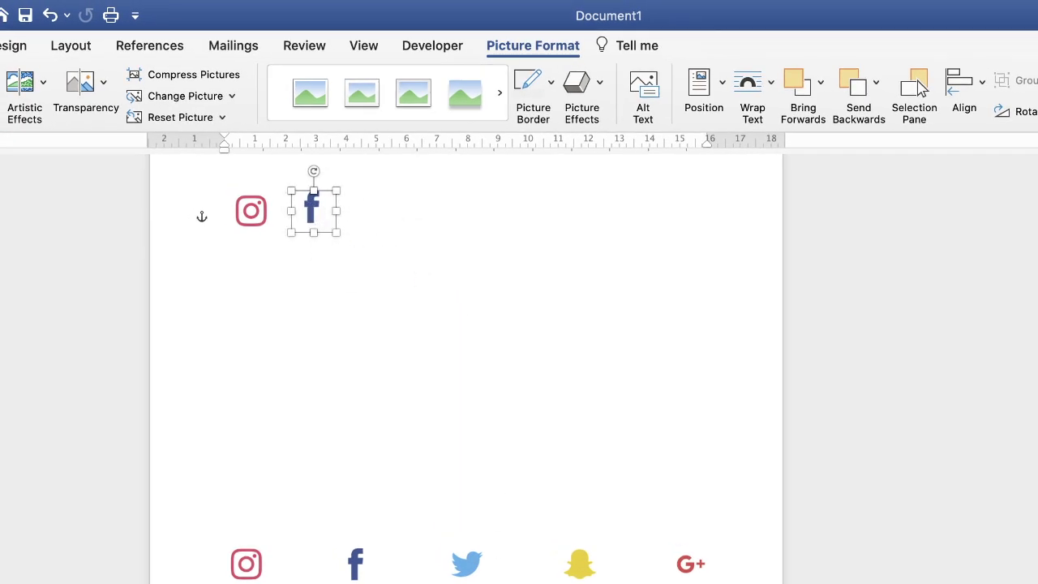
drag(467, 566, 470, 415)
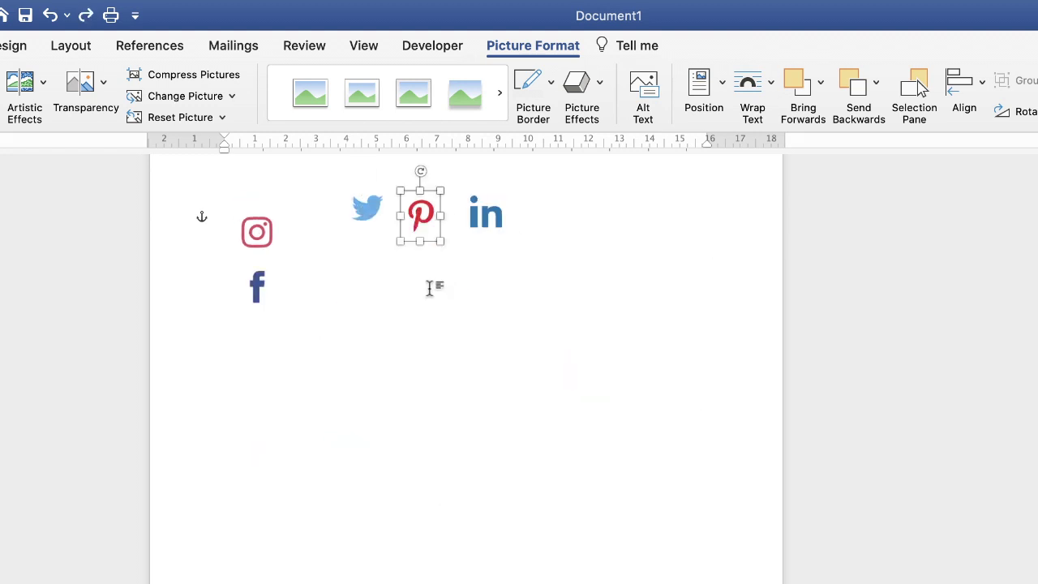
Step: Arrange the separate icons in one row in the order Instagram, Twitter, Pinterest, LinkedIn, Facebook
click(410, 300)
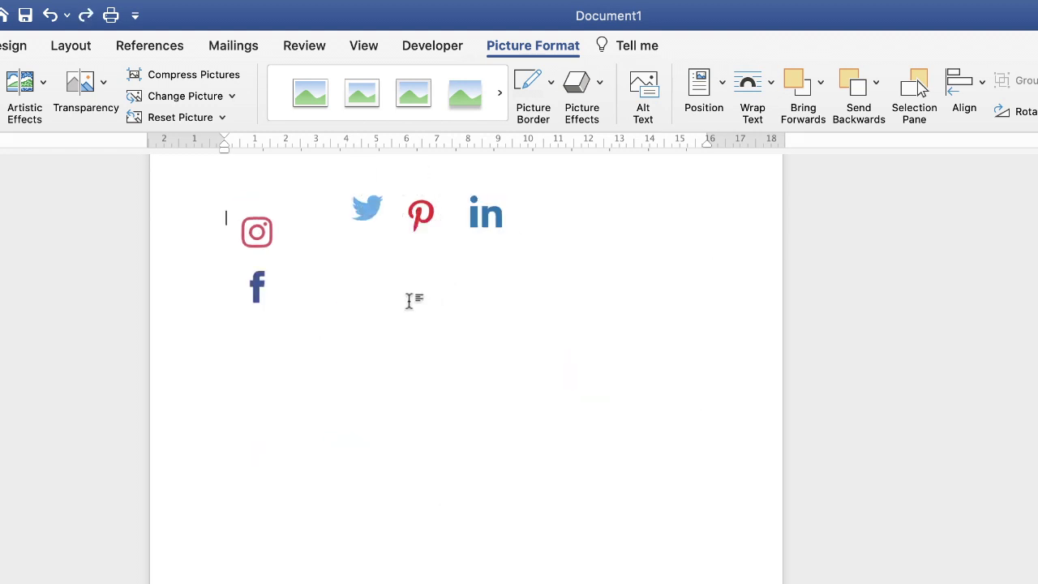
drag(257, 236, 261, 222)
drag(370, 209, 324, 213)
drag(420, 212, 380, 216)
drag(487, 216, 450, 221)
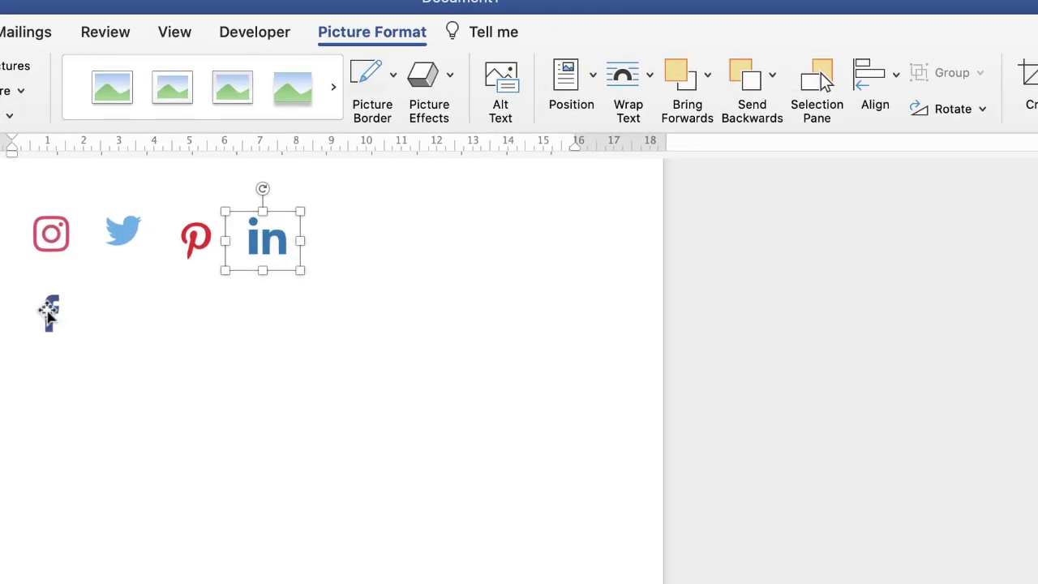
drag(49, 315, 337, 228)
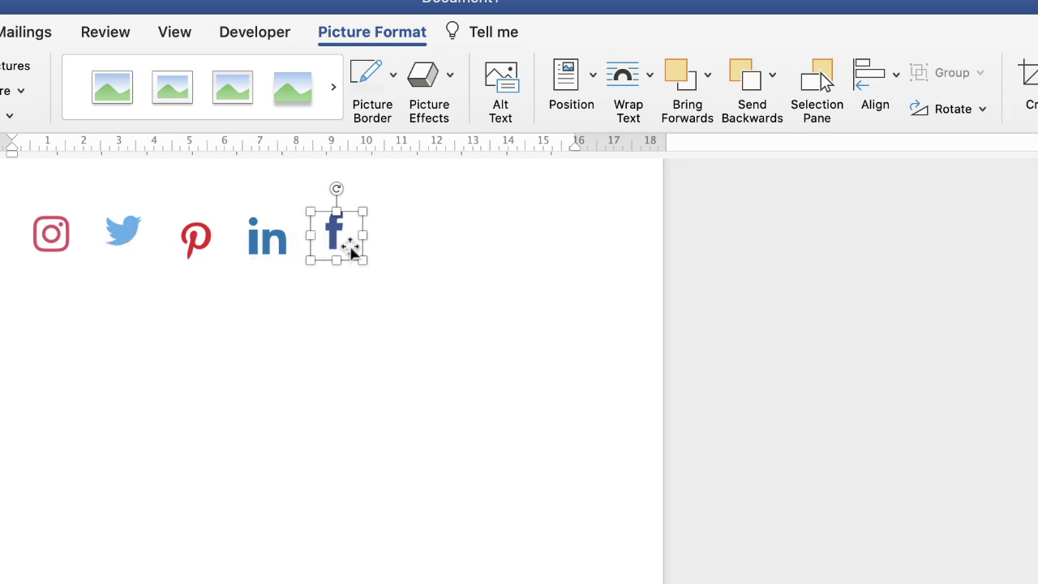
Step: Select all five icons together, apply the Align to Middle alignment twice and deselect them
shift+click(263, 241)
shift+click(195, 240)
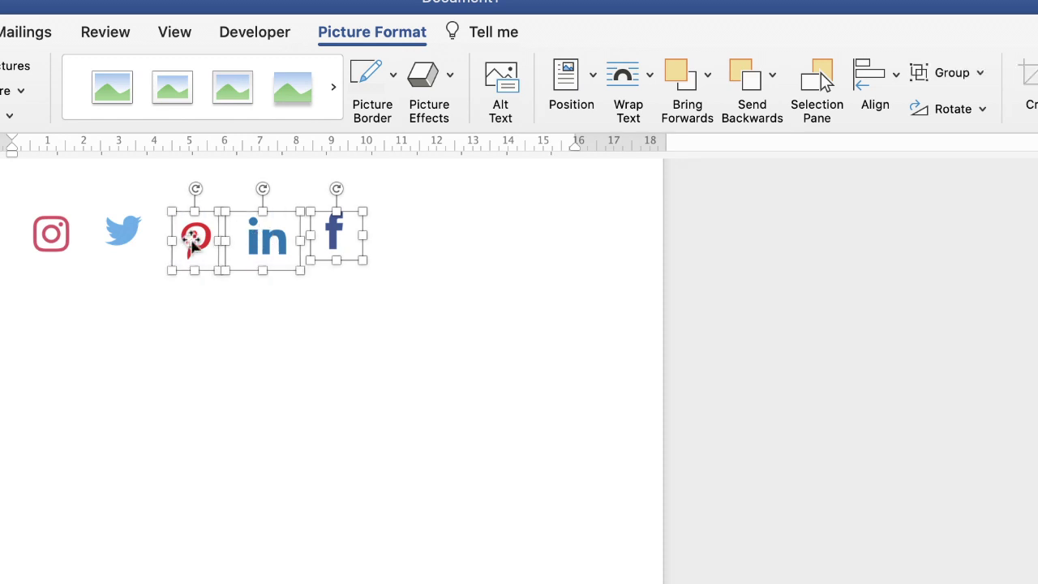
shift+click(122, 233)
shift+click(52, 235)
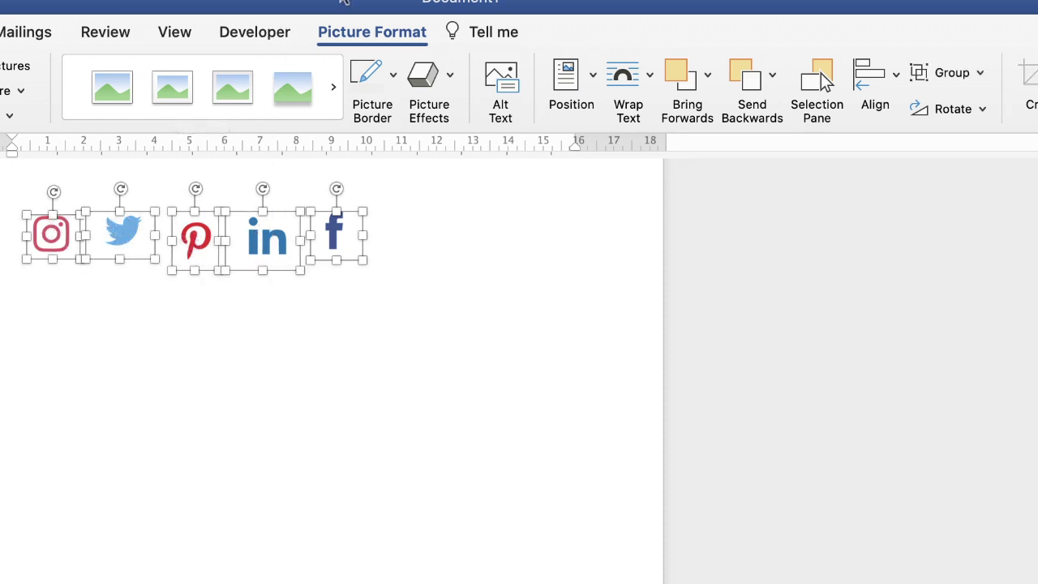
click(893, 74)
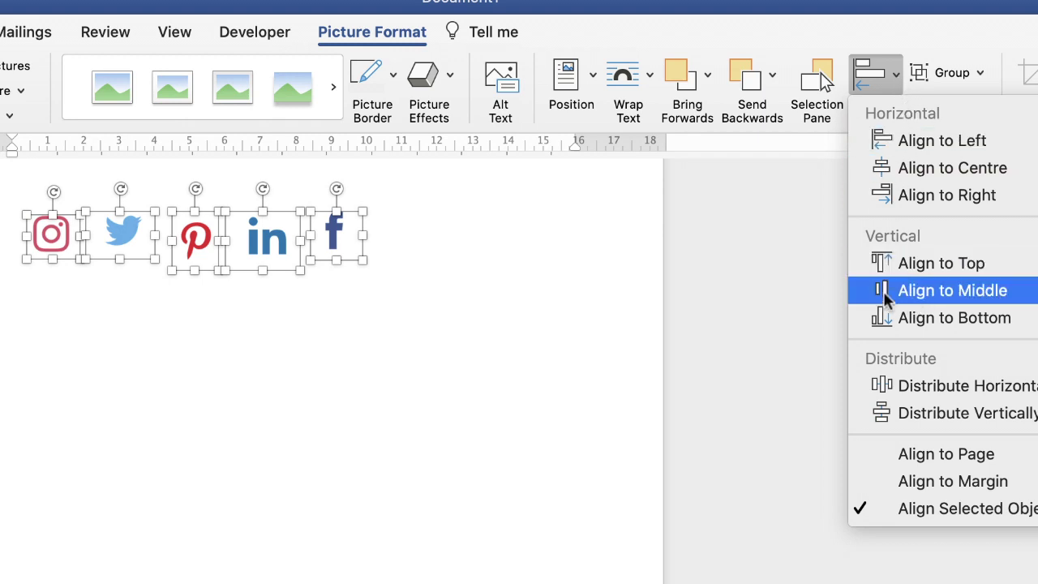
click(958, 290)
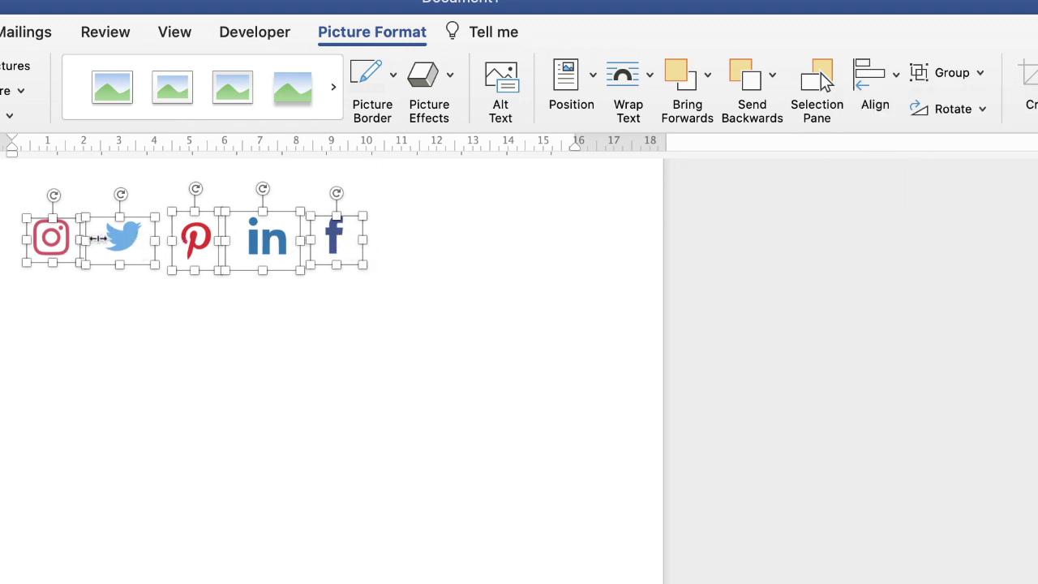
click(895, 79)
click(907, 289)
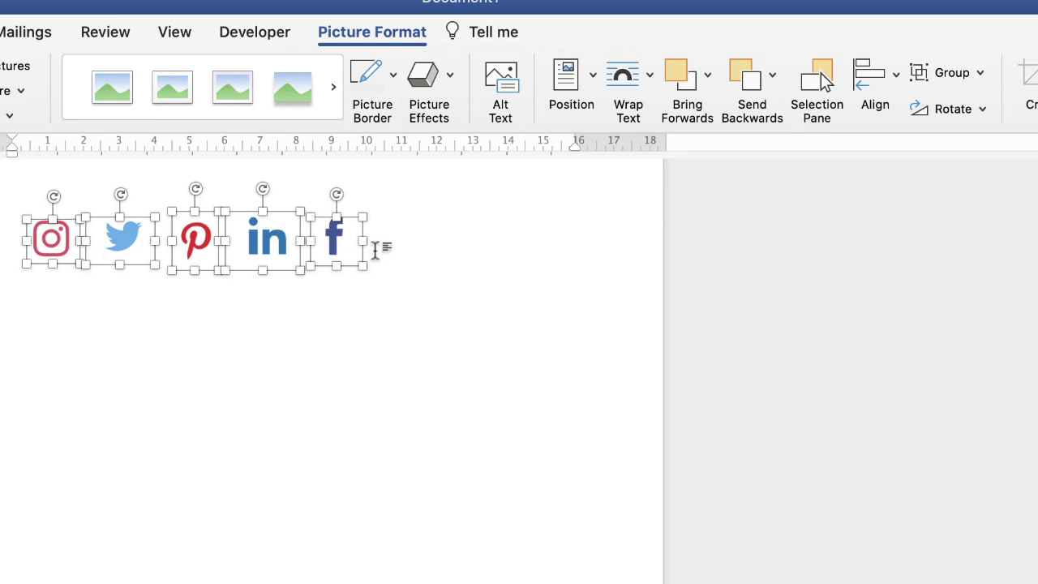
click(486, 252)
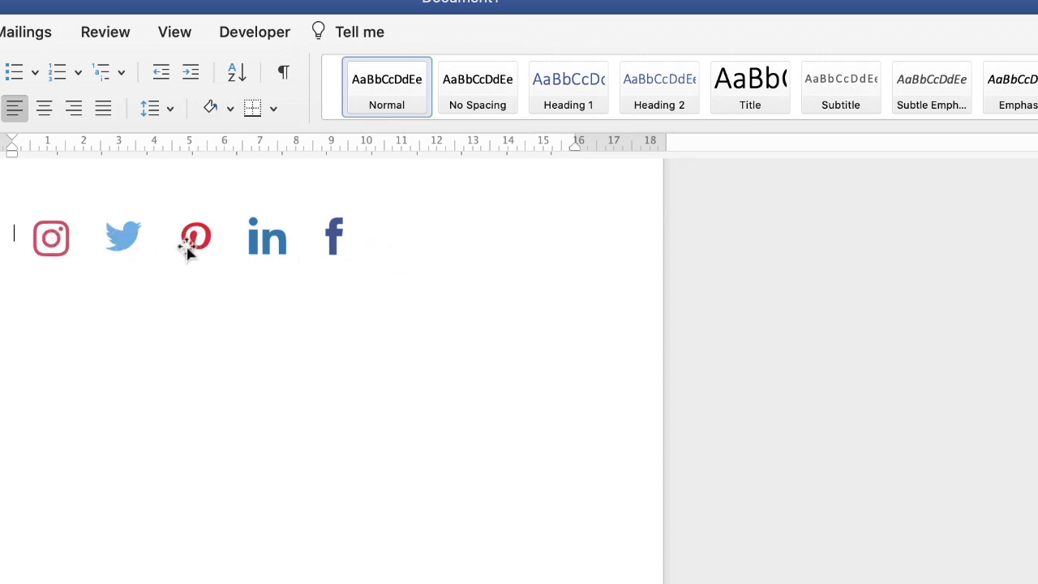
Step: Nudge the Twitter icon slightly down and distribute all five icons horizontally
click(123, 236)
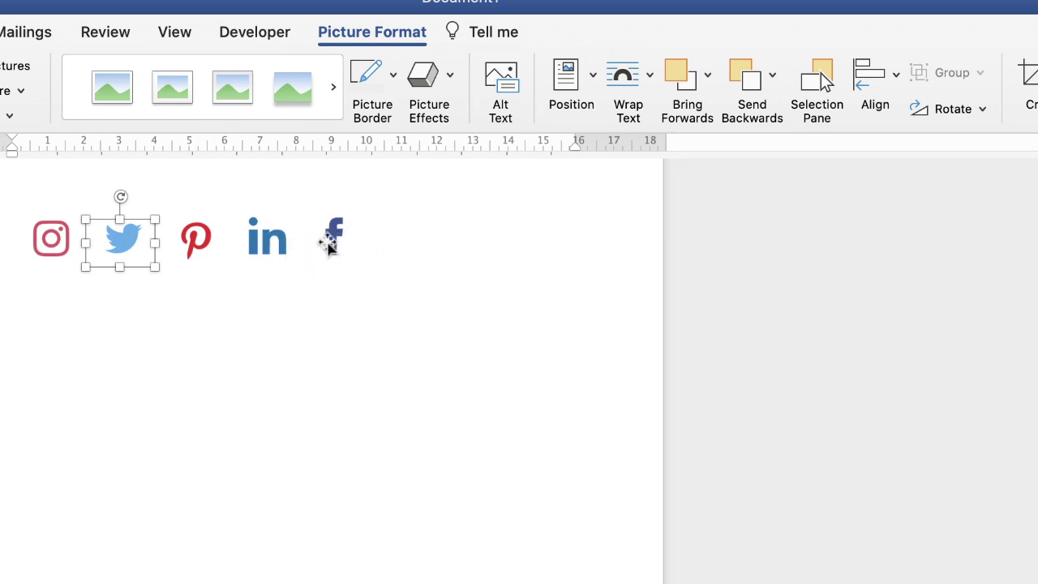
click(324, 242)
shift+click(266, 242)
shift+click(195, 239)
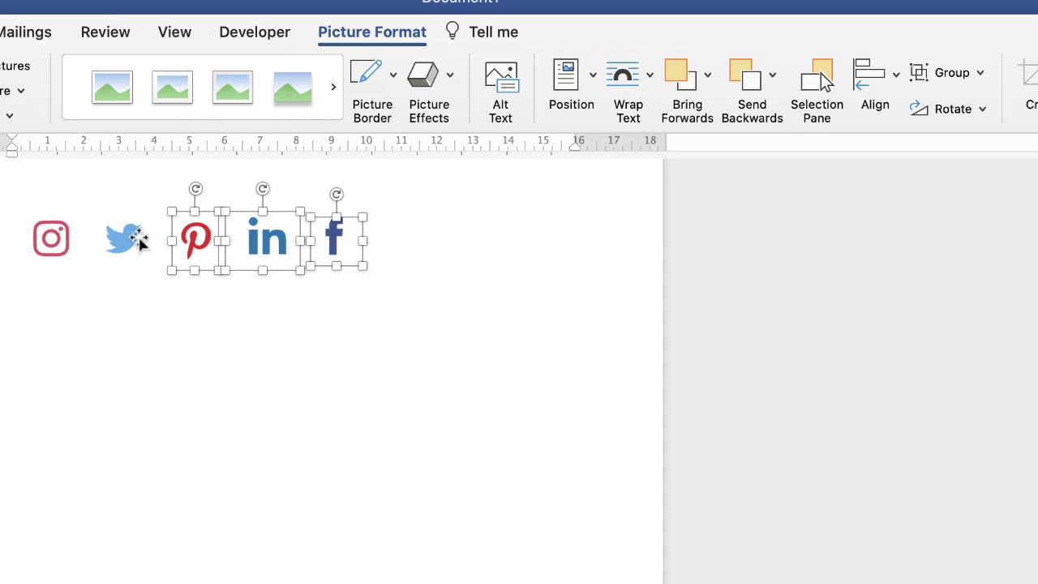
shift+click(129, 239)
shift+click(51, 239)
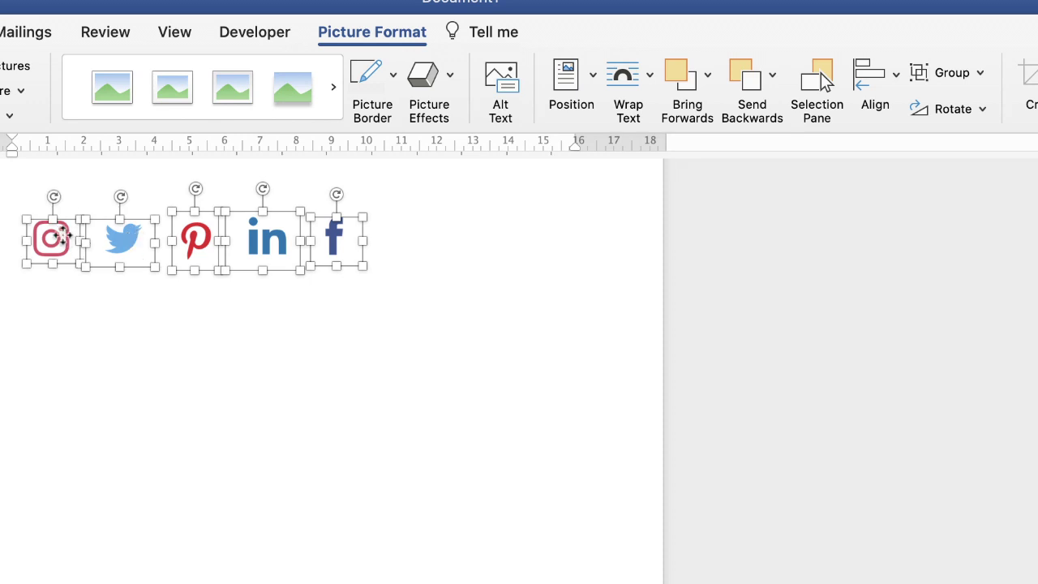
click(895, 75)
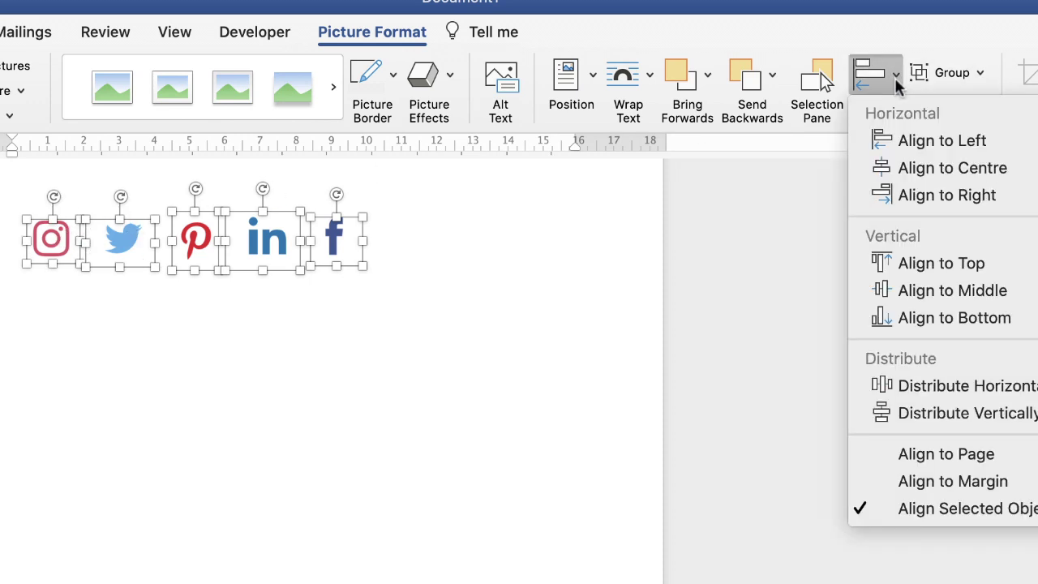
click(919, 391)
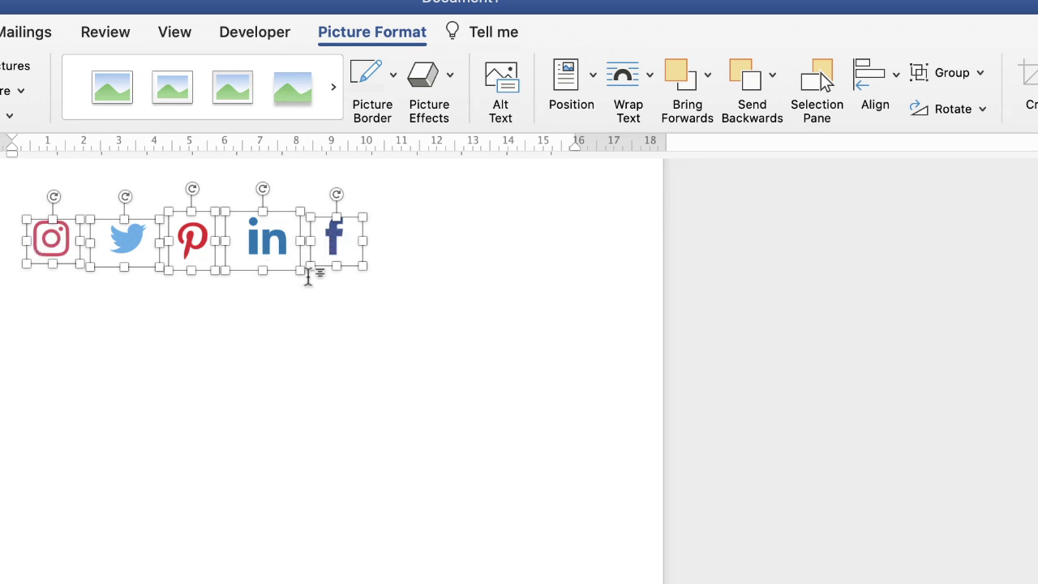
click(263, 360)
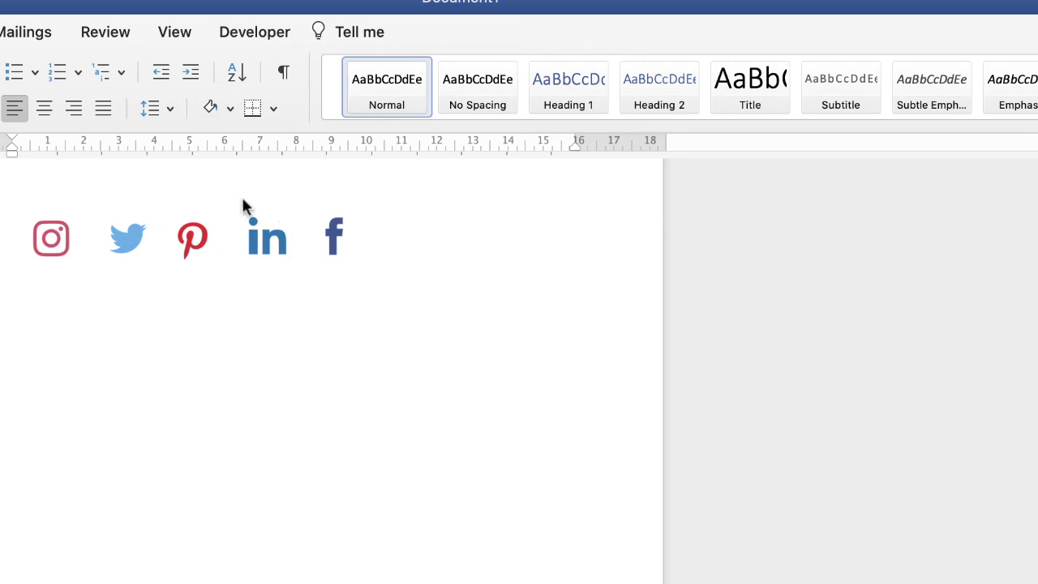
Step: Nudge the LinkedIn icon slightly to the left and combine all five icons into one group
click(268, 246)
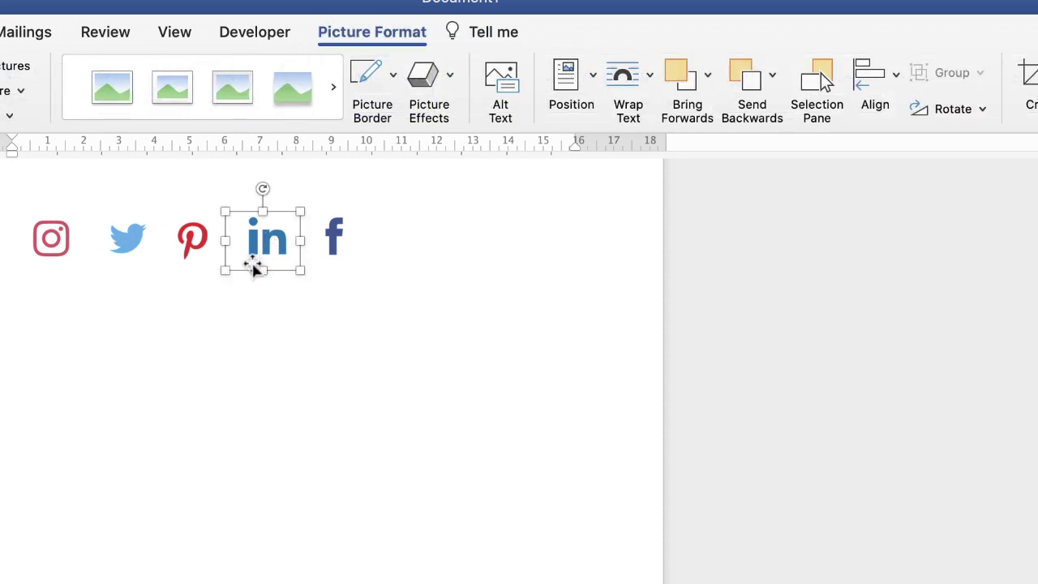
click(278, 329)
click(337, 243)
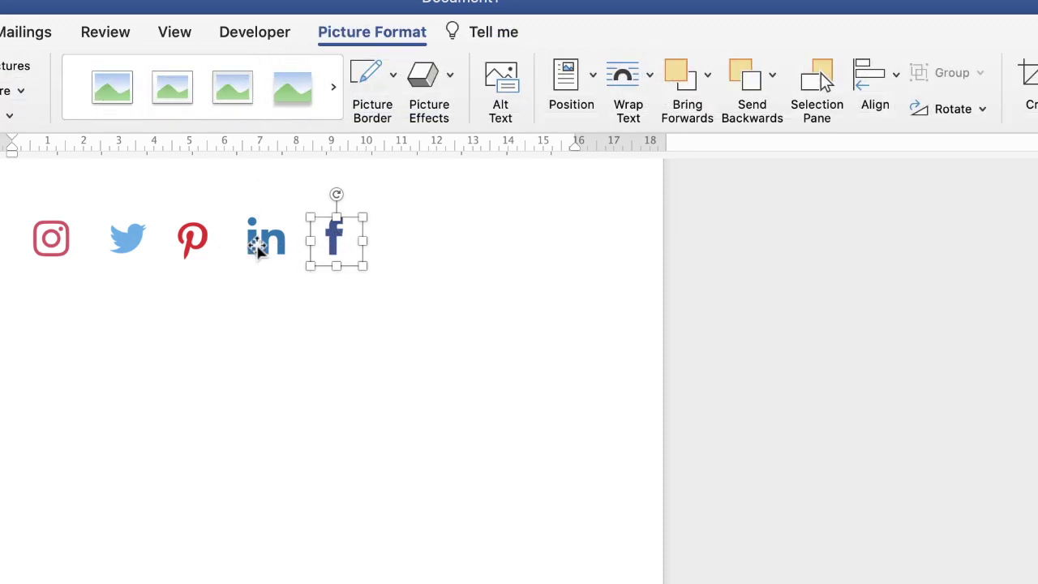
shift+click(256, 250)
shift+click(189, 242)
shift+click(127, 239)
shift+click(50, 235)
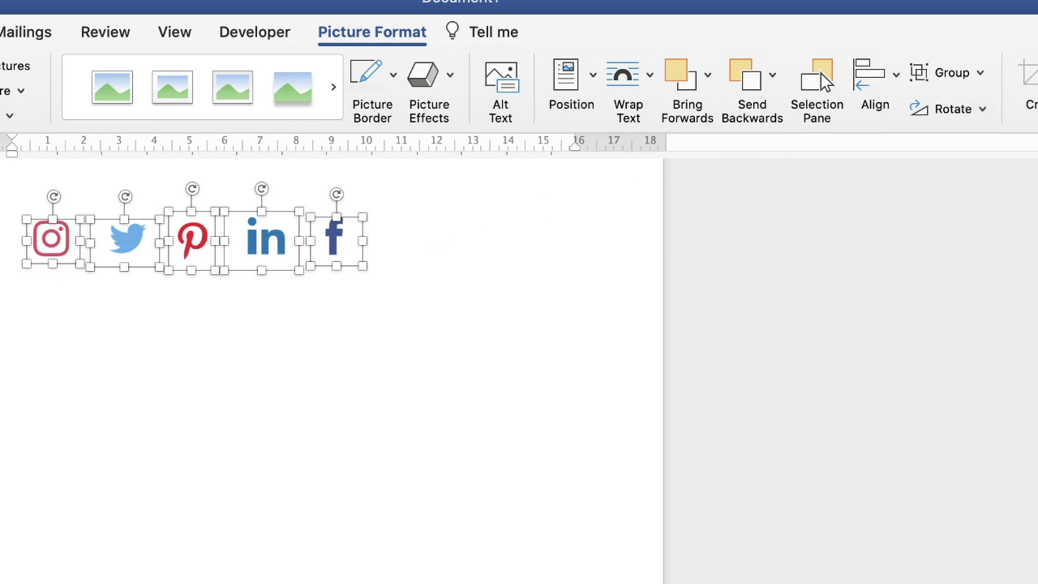
click(980, 76)
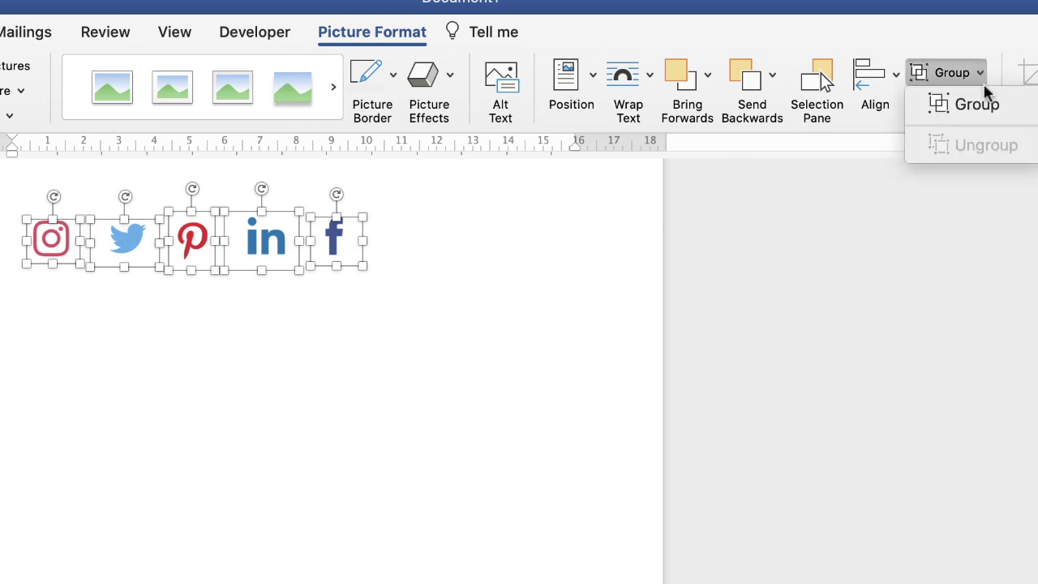
click(976, 106)
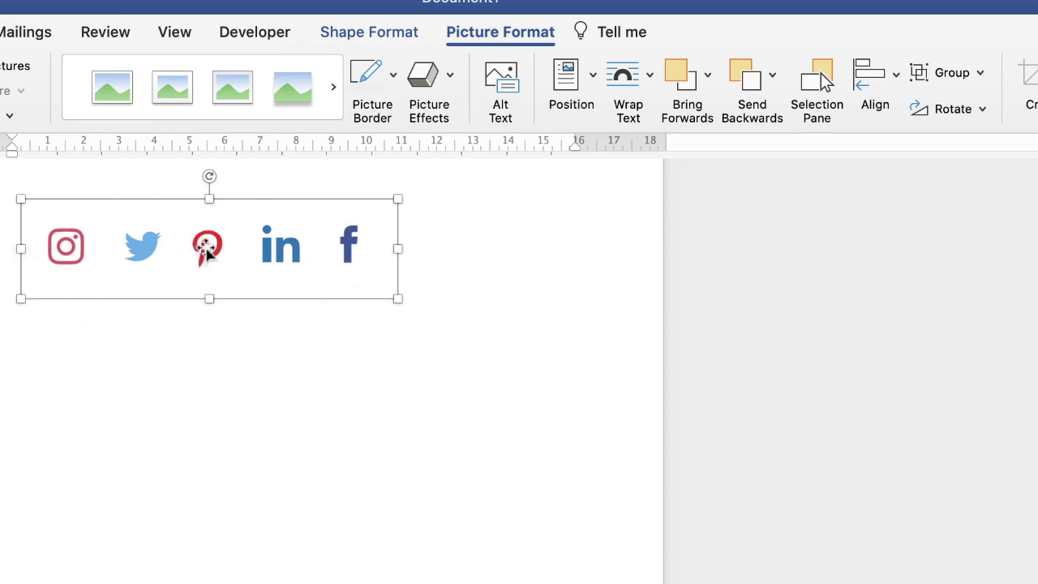
Step: Move the icon group slightly to the left, shrink it from its lower-right corner and deselect it
mouse_move(207, 253)
mouse_down()
mouse_move(296, 268)
mouse_move(301, 446)
mouse_move(185, 494)
mouse_move(268, 418)
mouse_move(211, 241)
mouse_move(197, 253)
mouse_up()
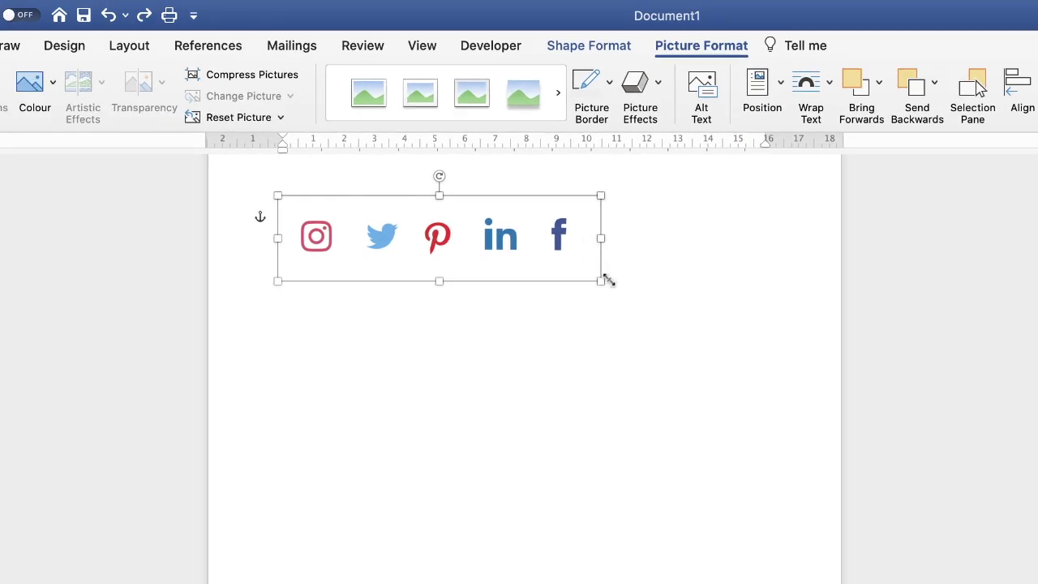
drag(601, 282, 525, 253)
click(516, 322)
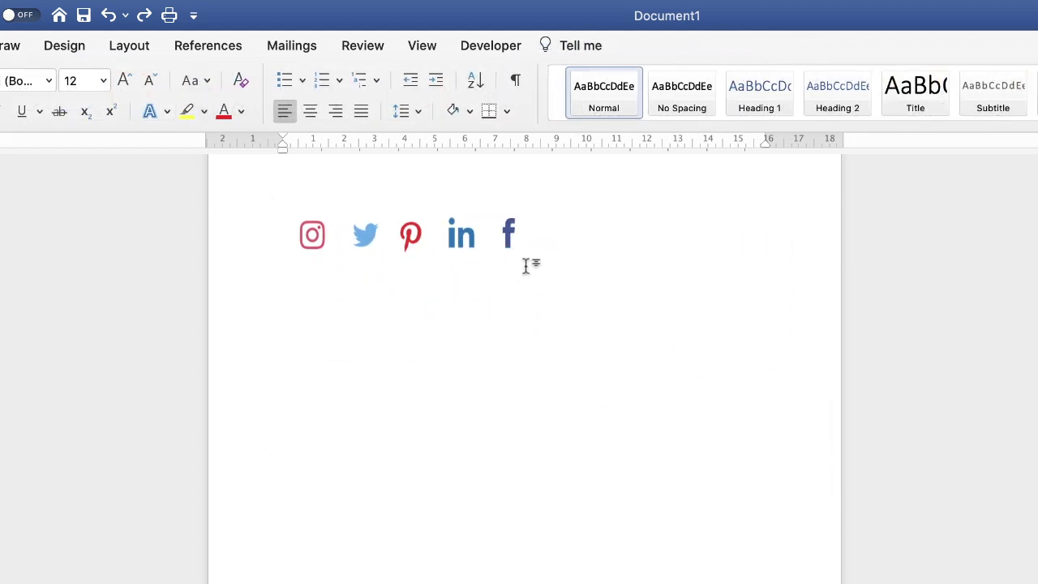